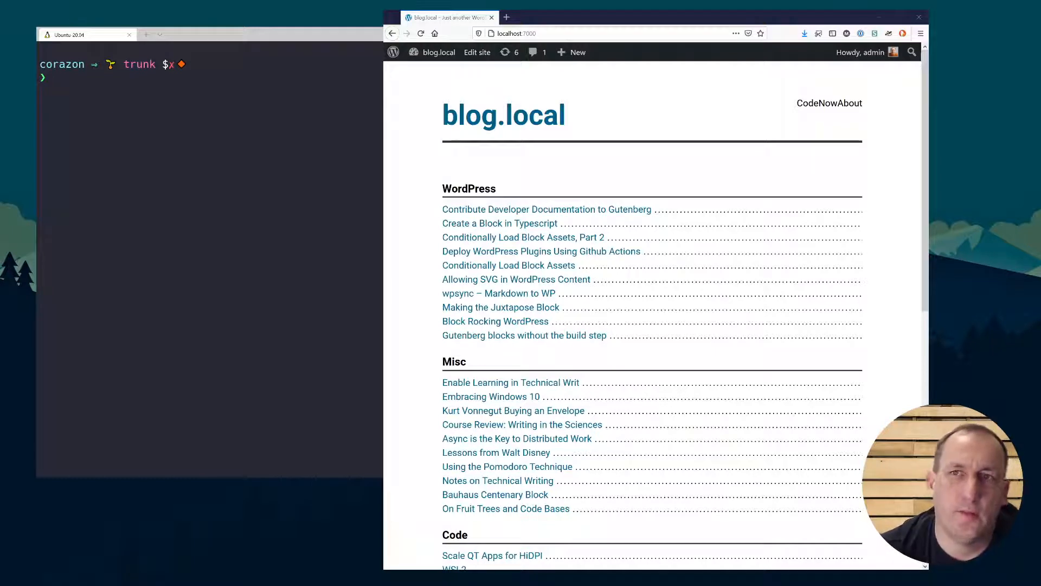
Step: Open the site's wp-admin dashboard at localhost:7000 and start a new post
click(593, 33)
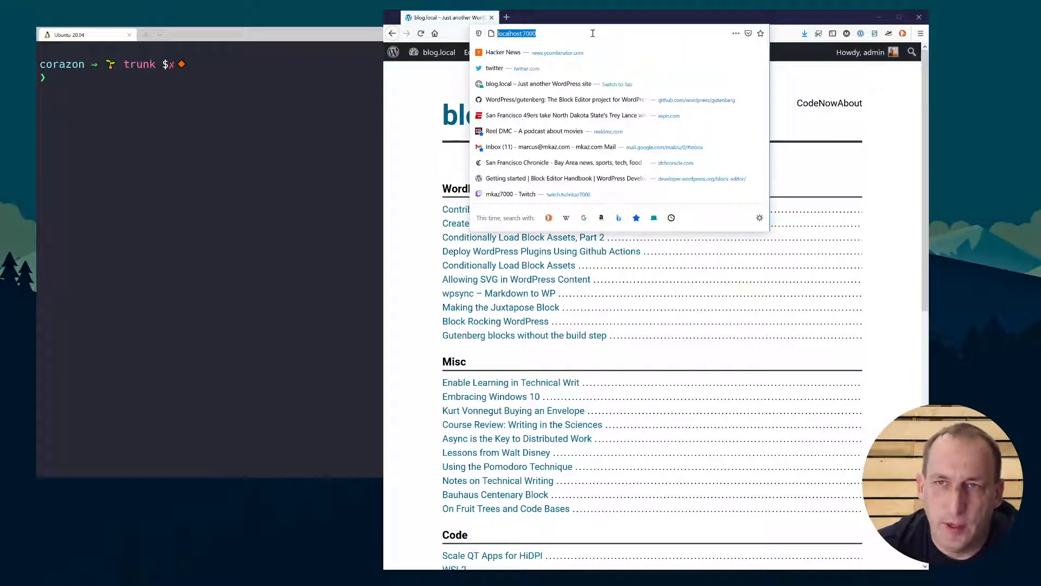
key(End)
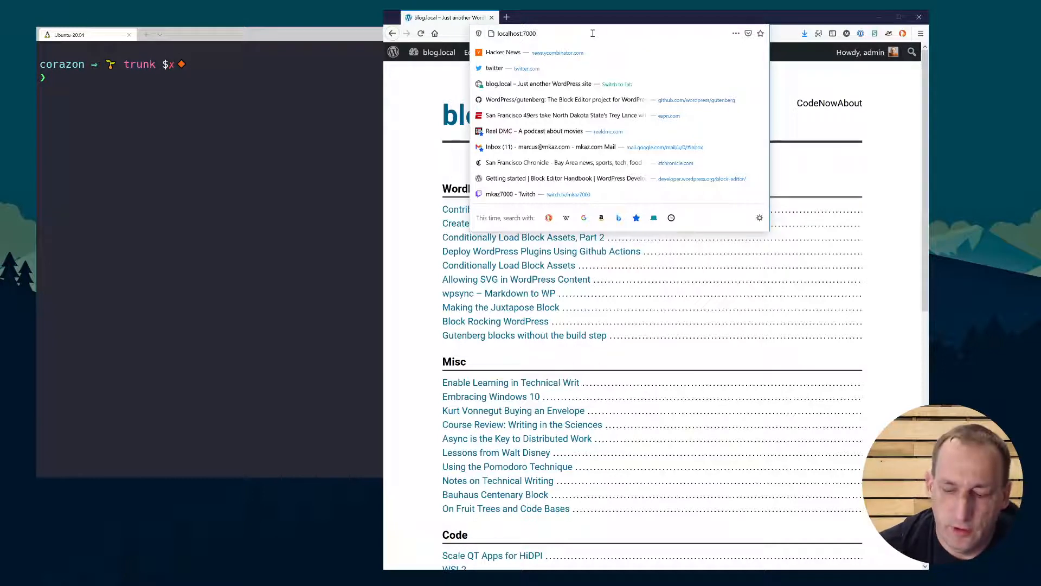
text(/wp-admin)
key(Return)
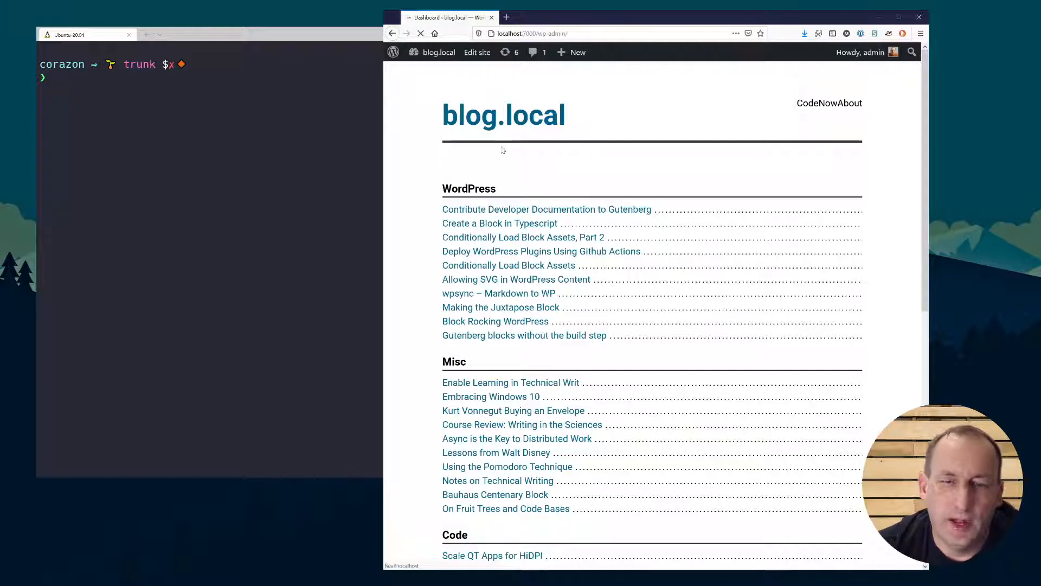
click(414, 148)
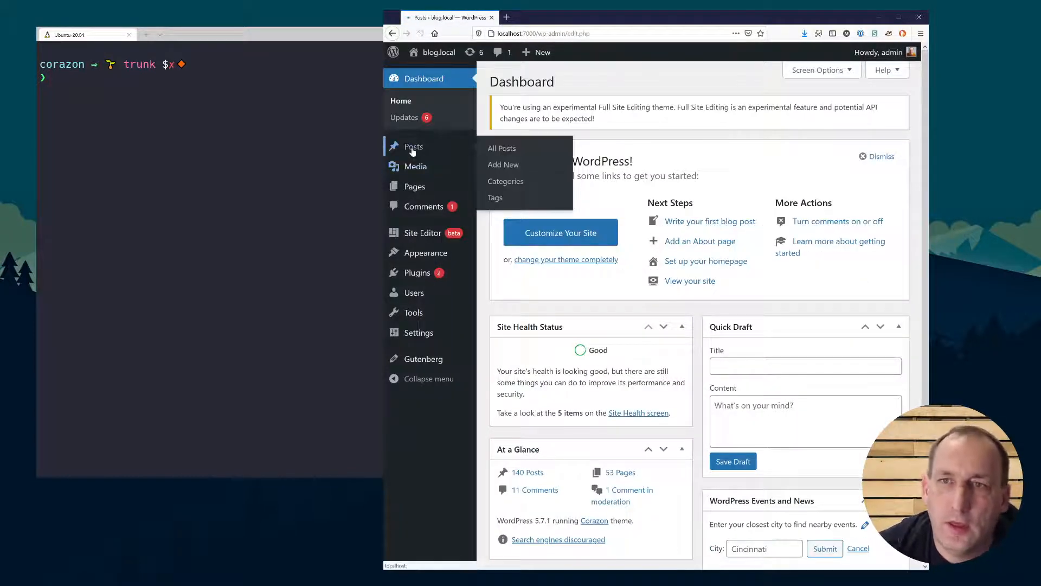
click(535, 88)
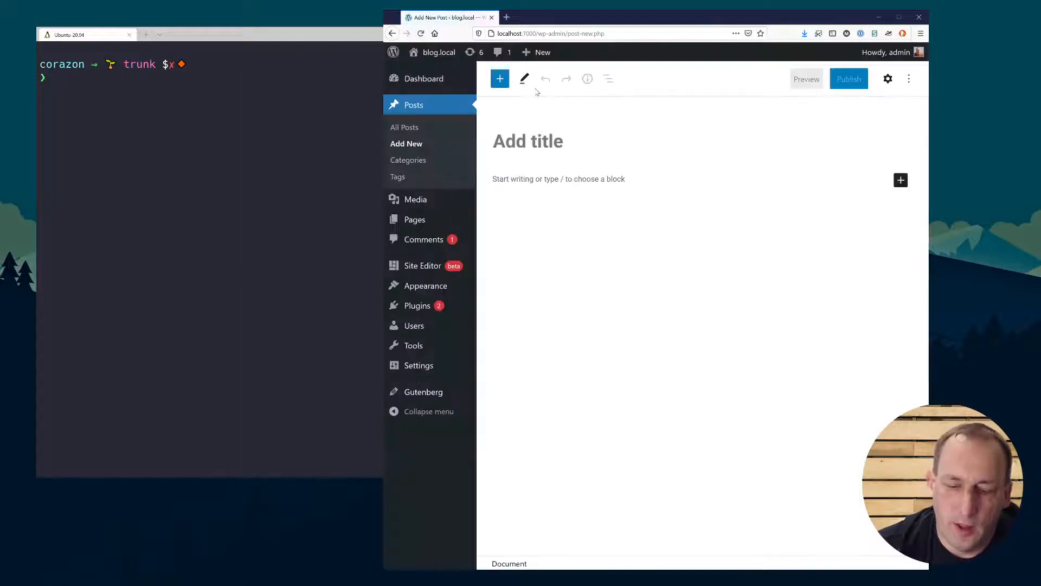
Step: Title the new post "Duotone Test"
text(Duoeton)
key(BackSpace)
key(BackSpace)
key(BackSpace)
key(BackSpace)
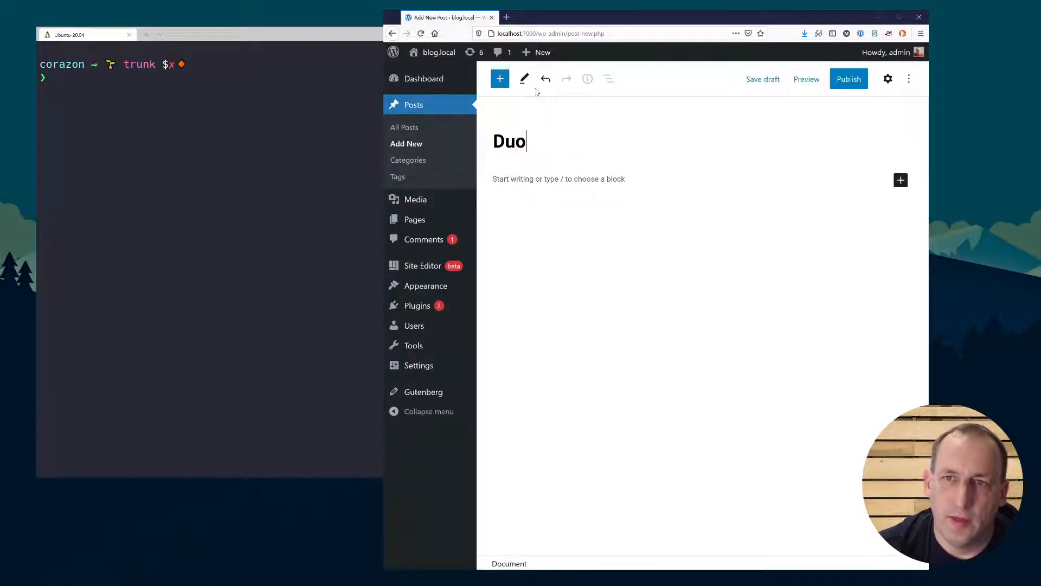
text(tone Test)
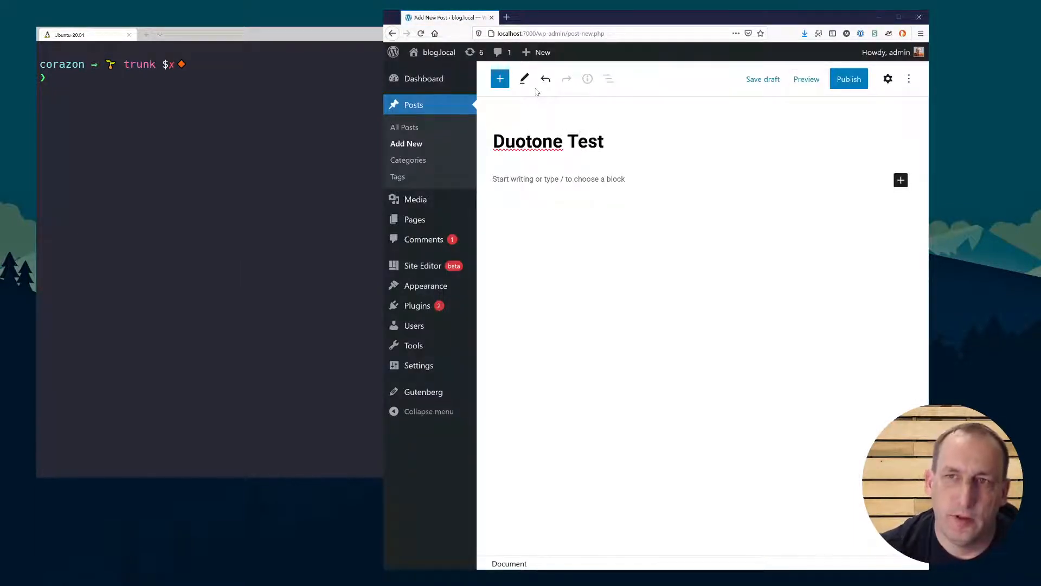
Step: Add an Image block below the title with the red station wagon photo from the media library
click(541, 179)
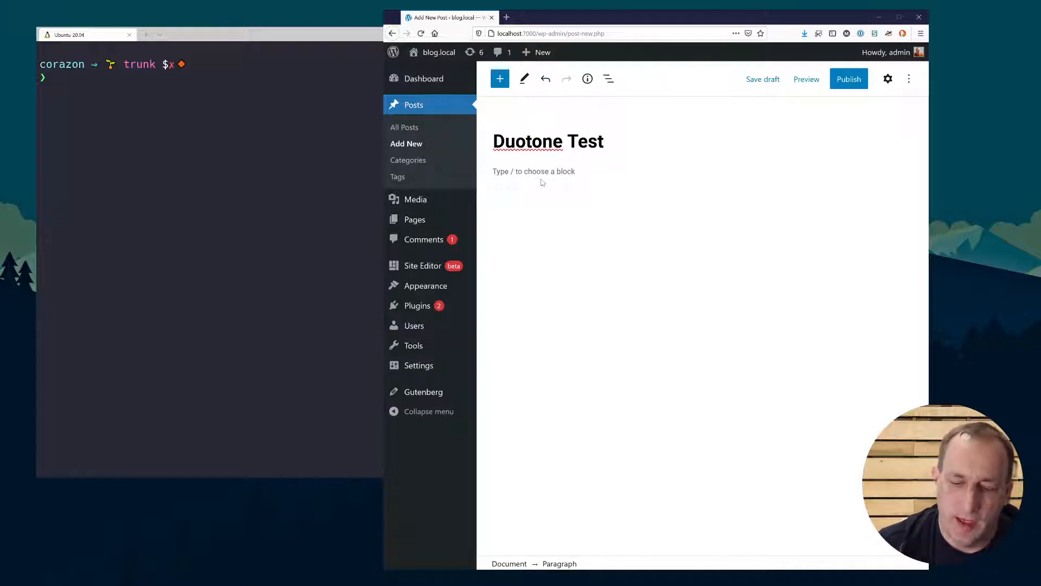
text(/ima)
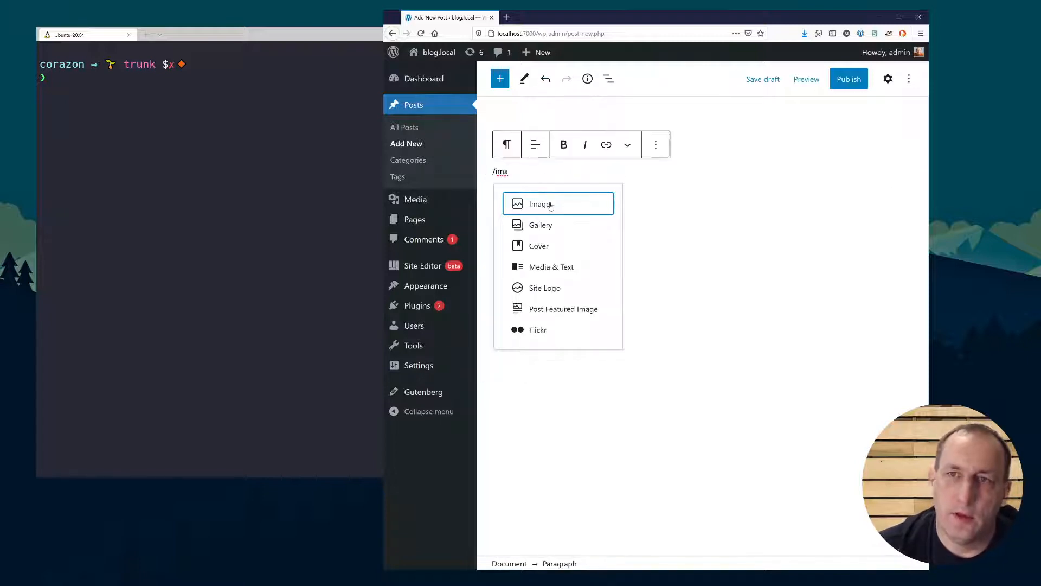
click(550, 206)
click(573, 247)
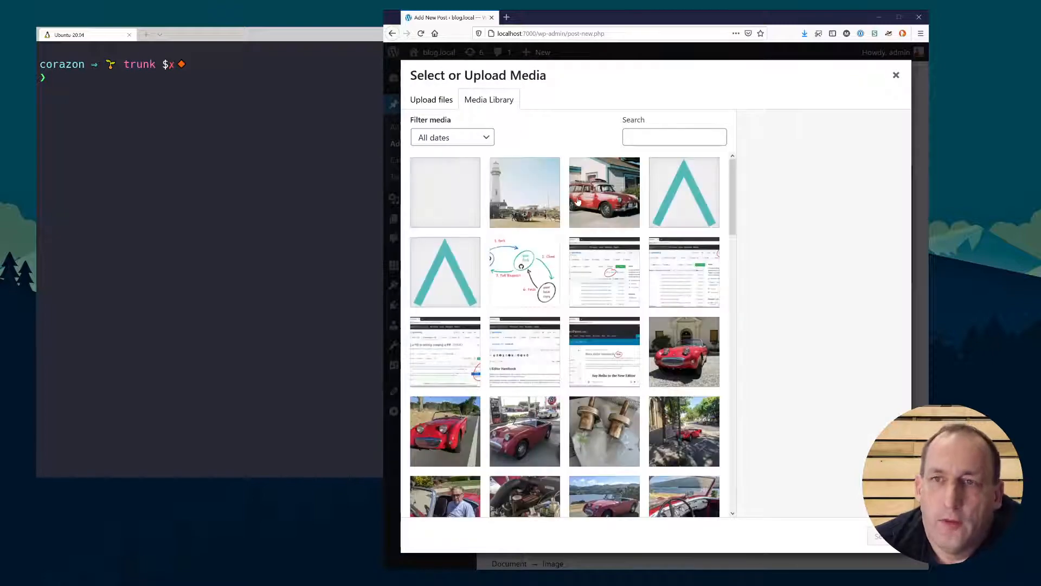
click(577, 201)
click(884, 536)
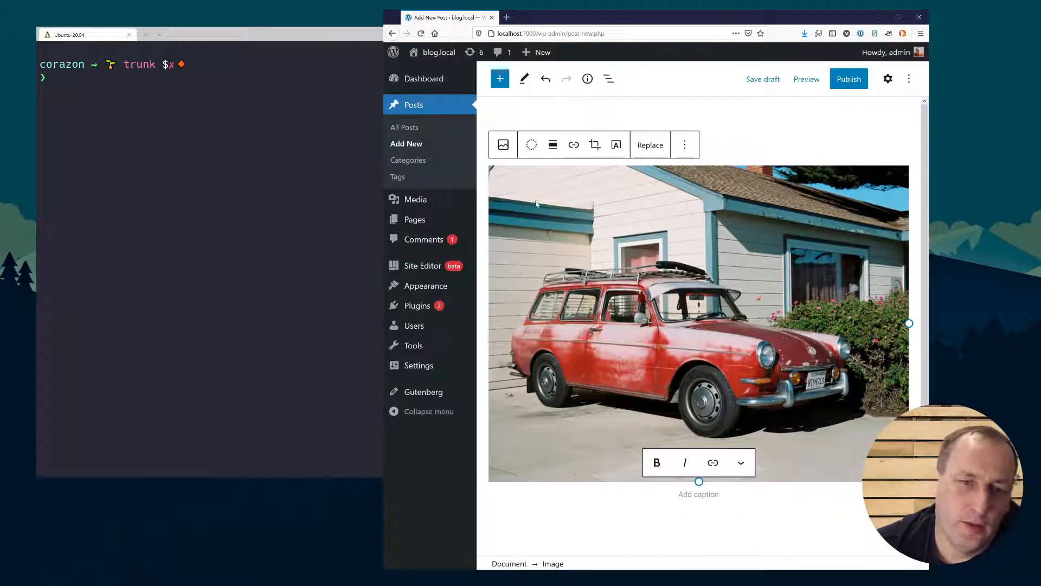
Step: Try several duotone presets on the car image, from purple and yellow through to magenta and green
click(531, 145)
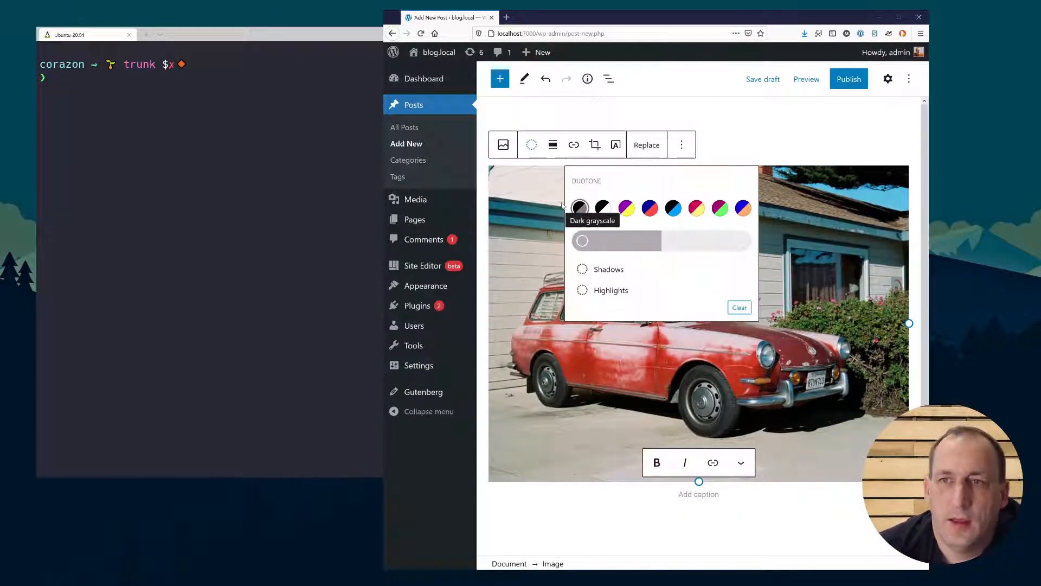
click(624, 212)
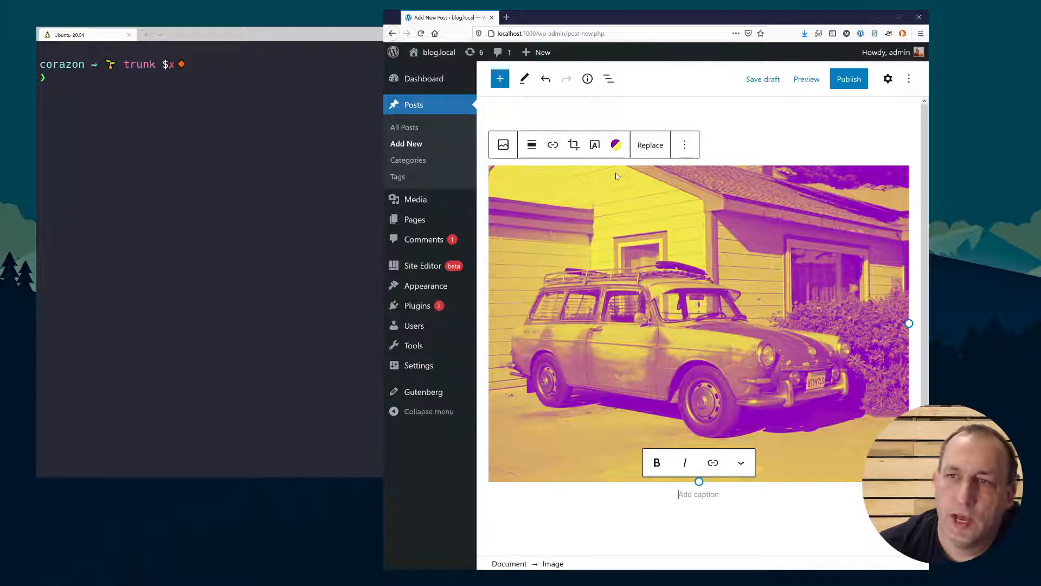
click(616, 144)
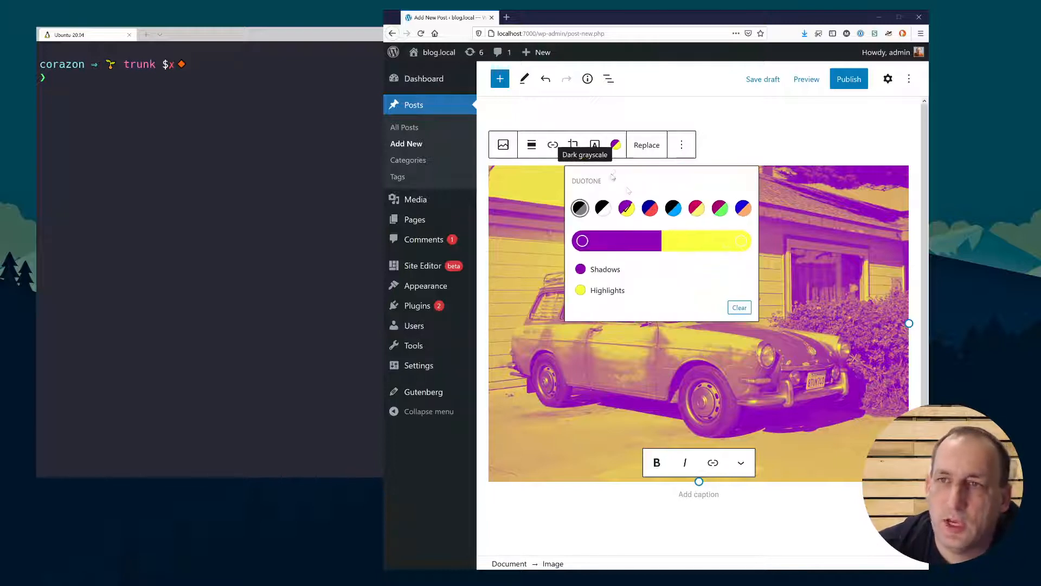
click(650, 208)
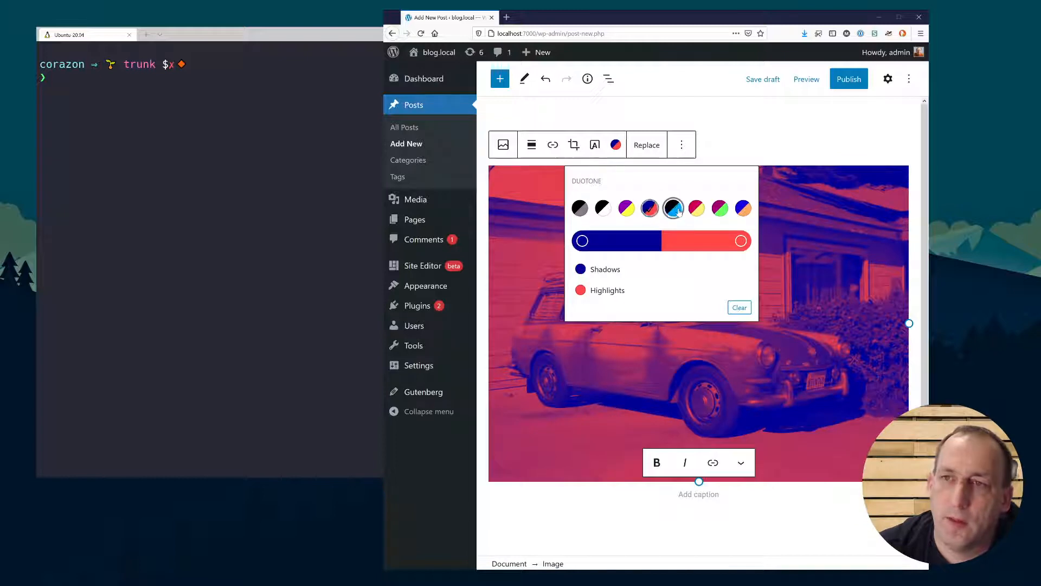
click(673, 210)
click(700, 211)
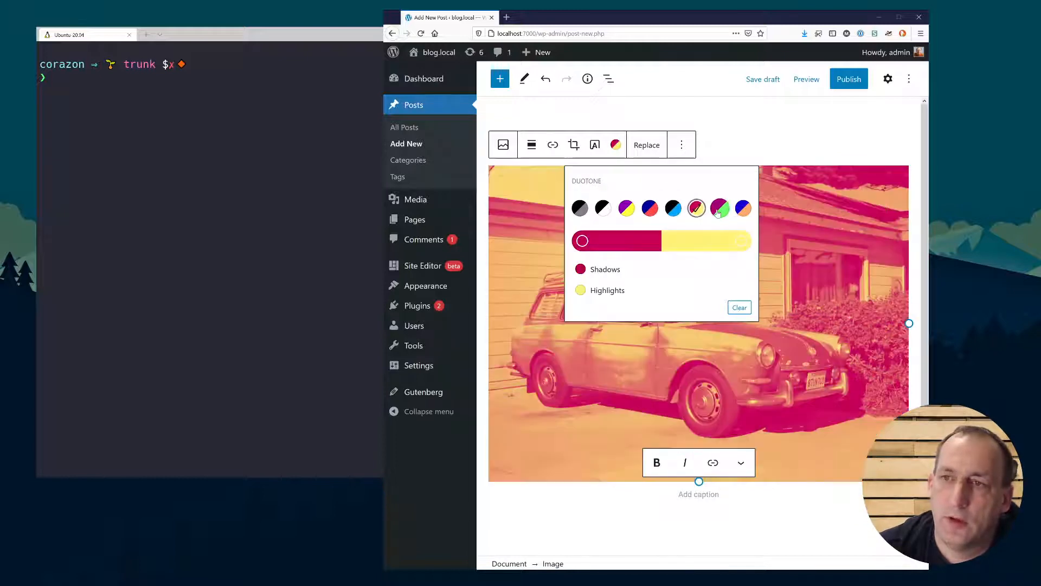
click(720, 209)
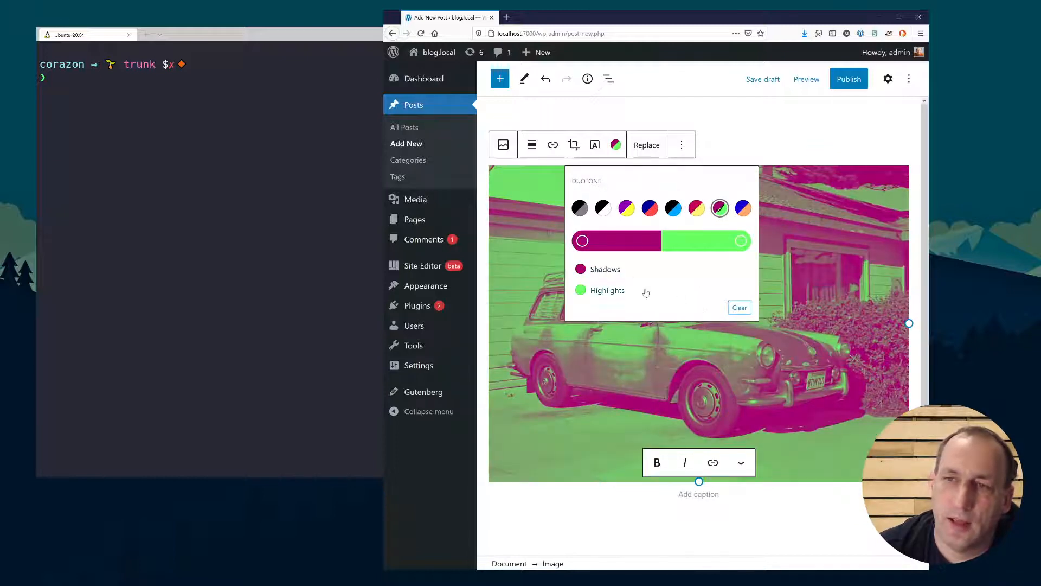
key(Escape)
Step: Set the image's duotone shadows color to black
click(615, 145)
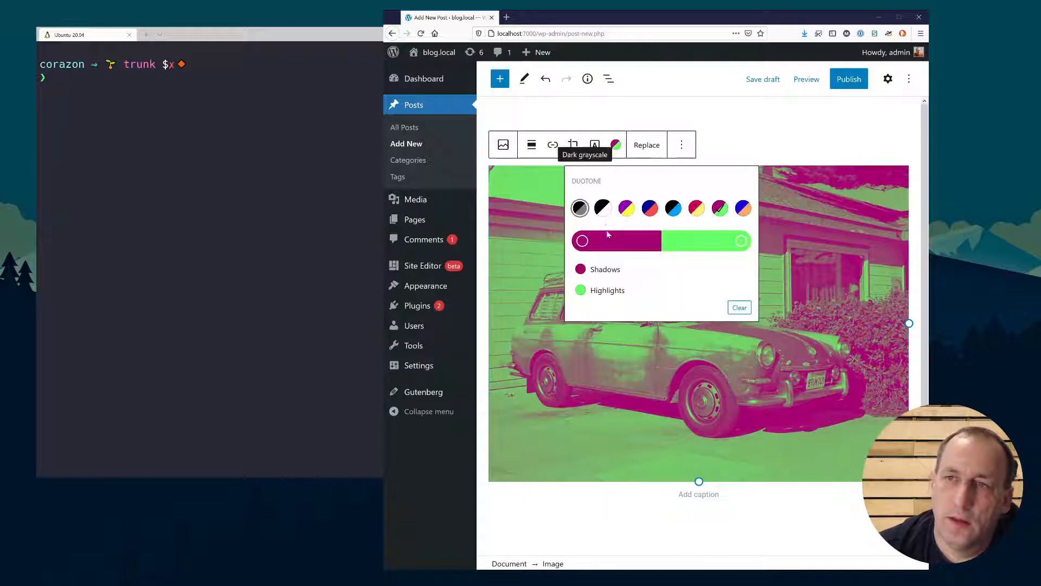
click(585, 270)
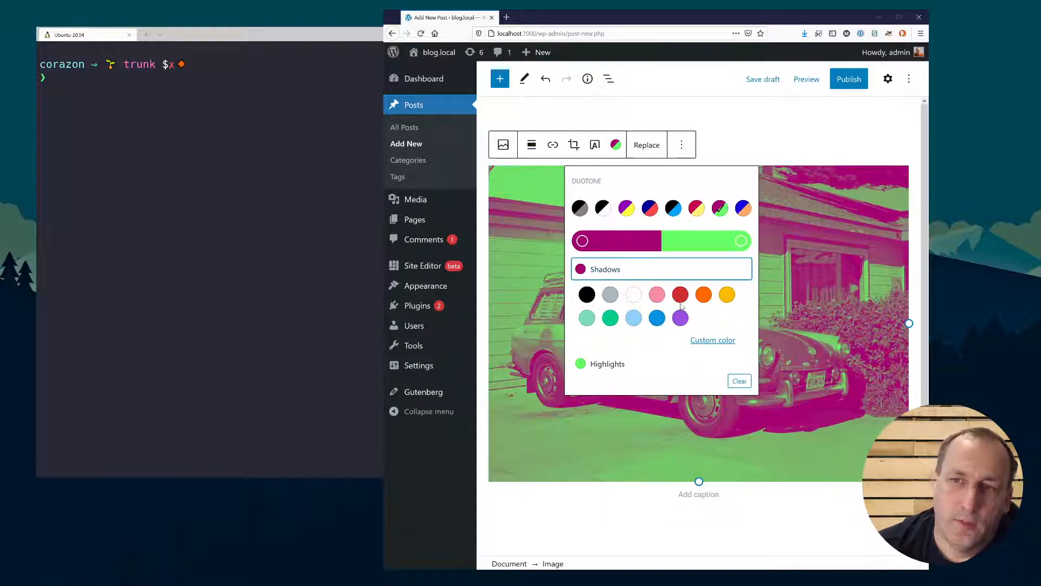
click(587, 296)
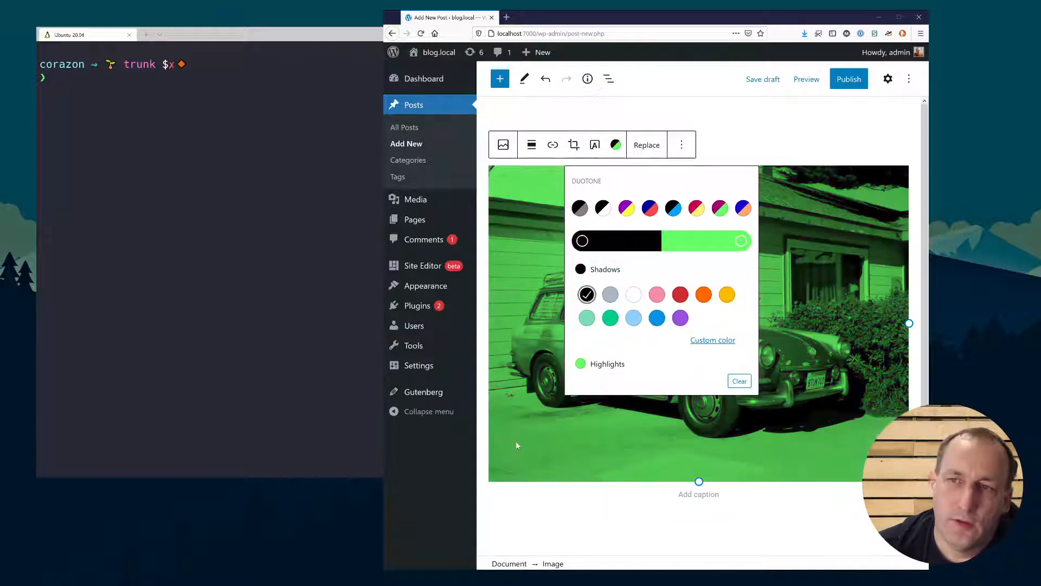
click(558, 444)
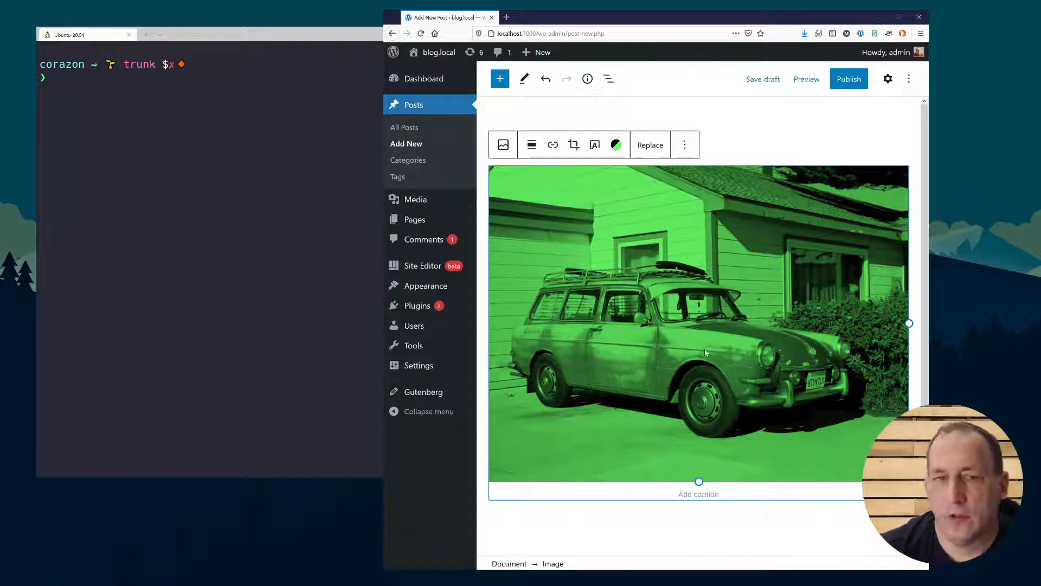
Step: Try blue and green for the image's duotone highlights, and settle on the light blue swatch
click(618, 146)
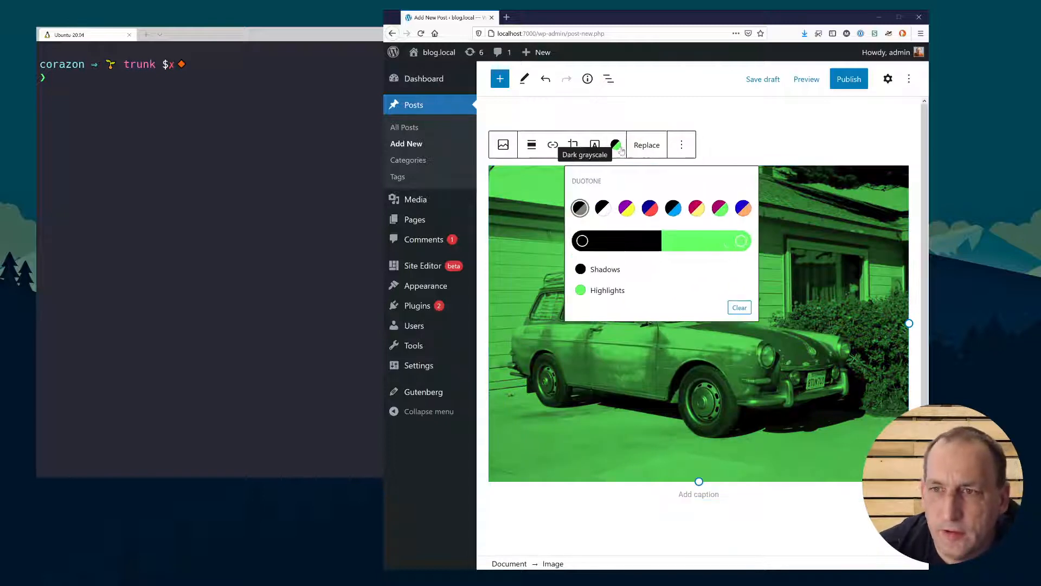
click(583, 297)
click(656, 339)
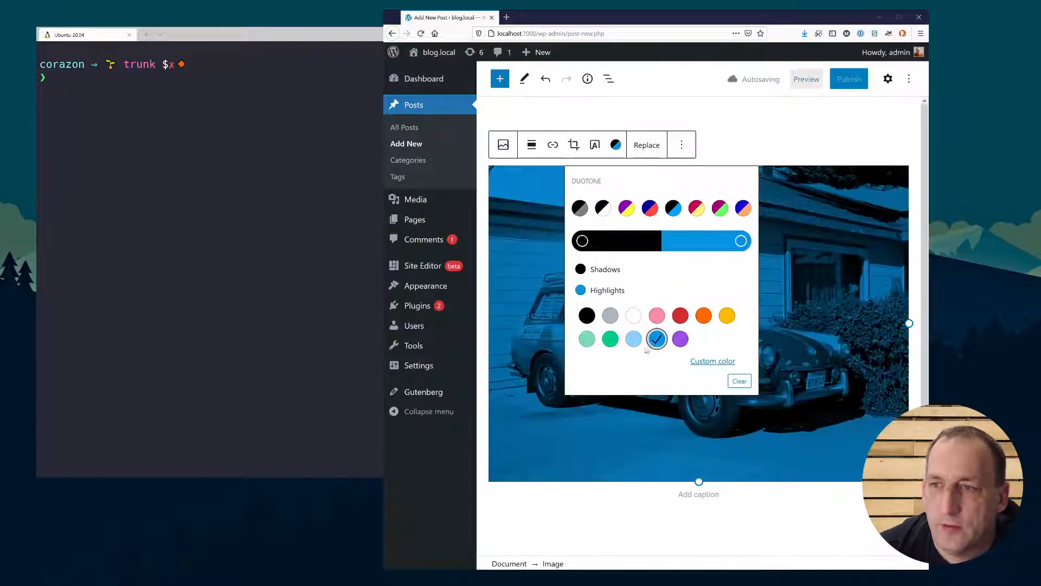
click(636, 342)
click(610, 339)
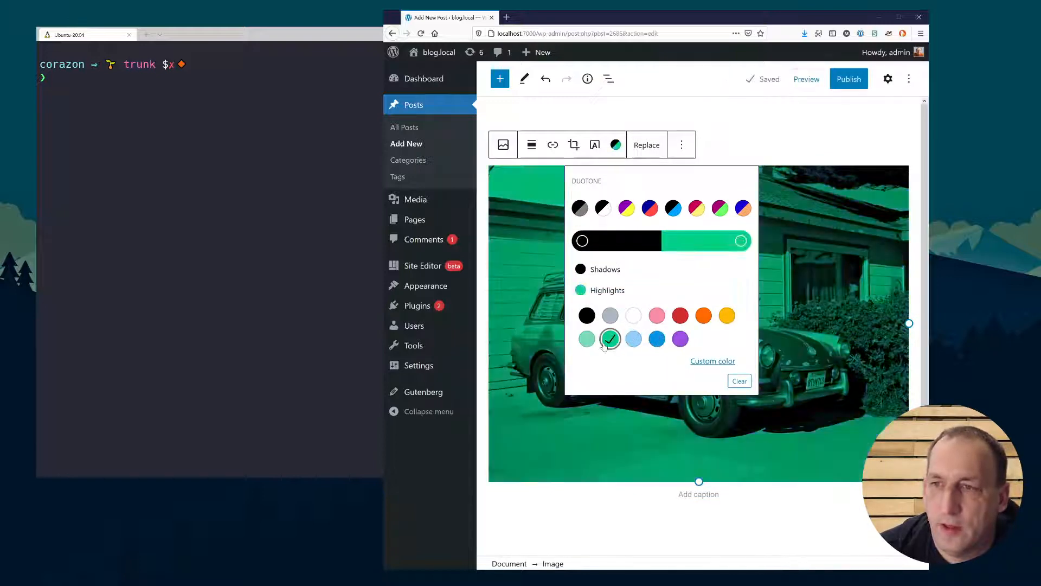
click(633, 346)
click(711, 422)
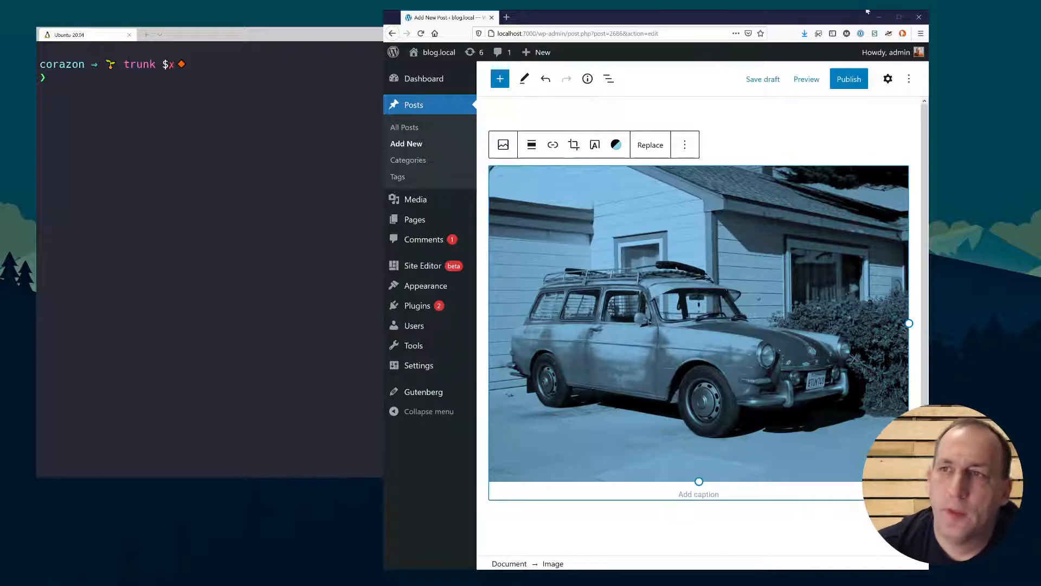
Step: Publish the post and view the duotone image on the live page
click(849, 79)
click(820, 84)
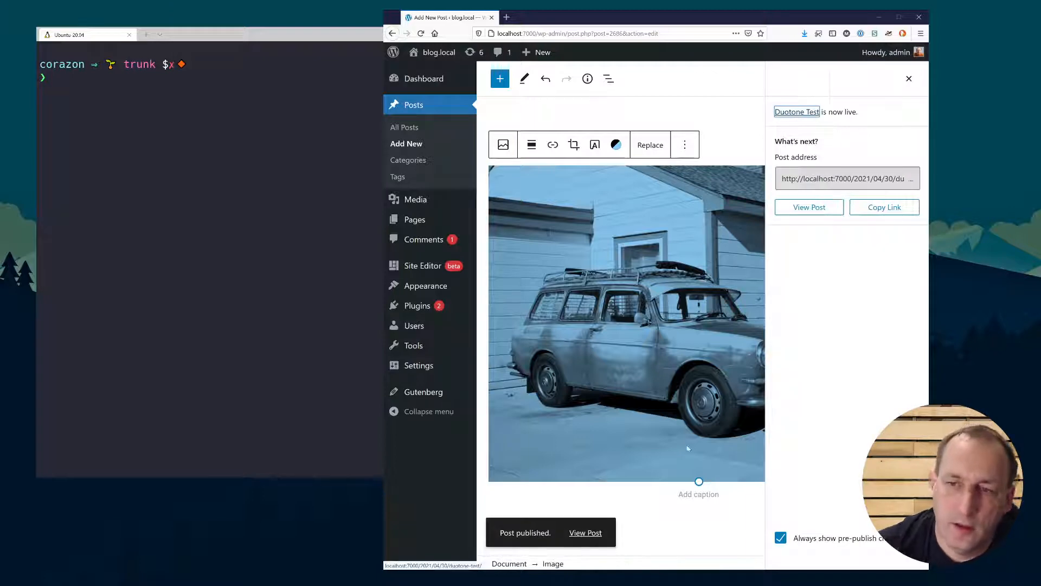
click(586, 533)
scroll(629, 391, down, 2)
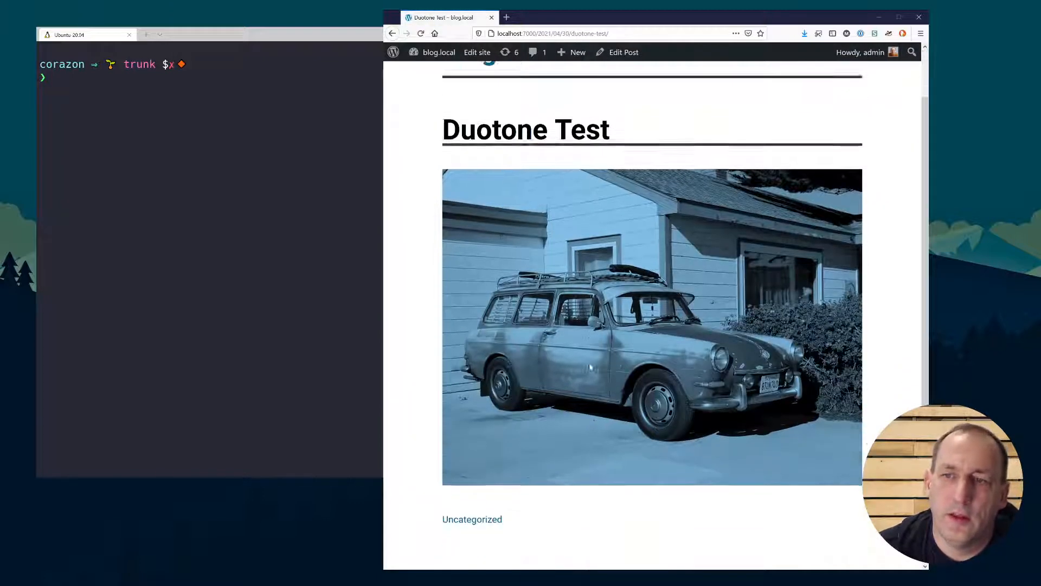
scroll(594, 291, up, 1)
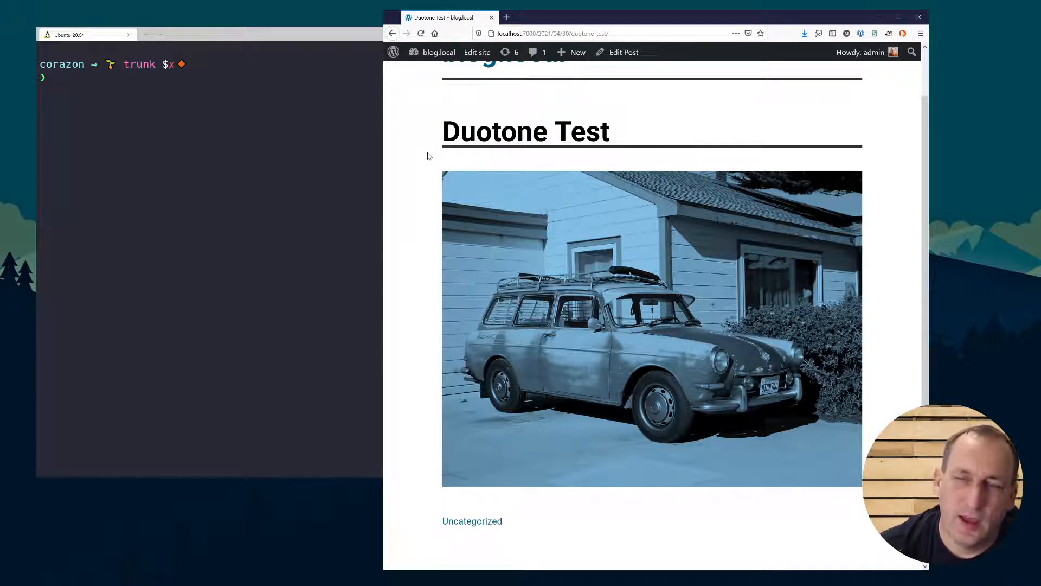
Step: Return to editing the Duotone Test post and remove its image block
key(F5)
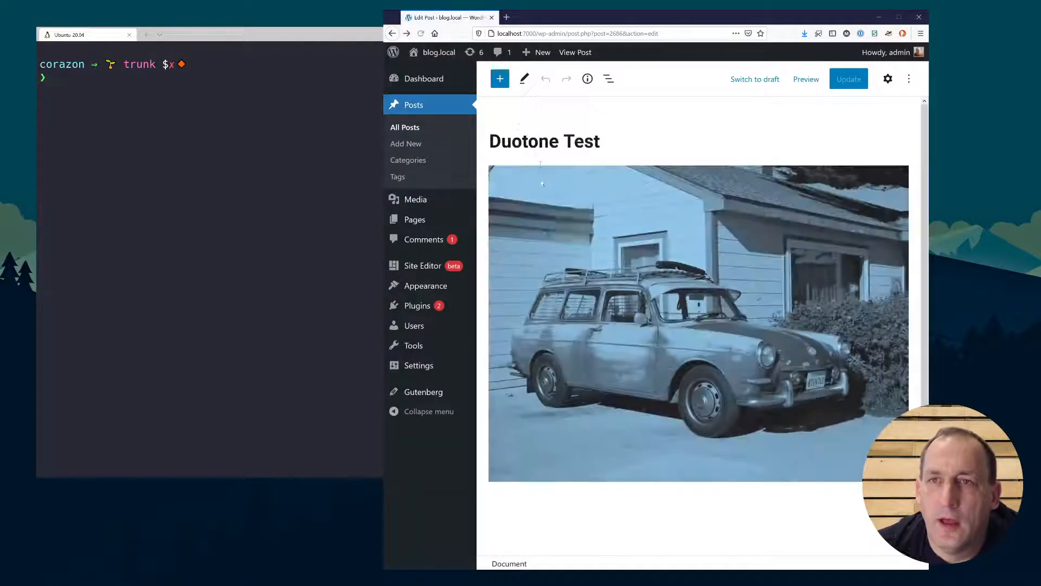
click(601, 218)
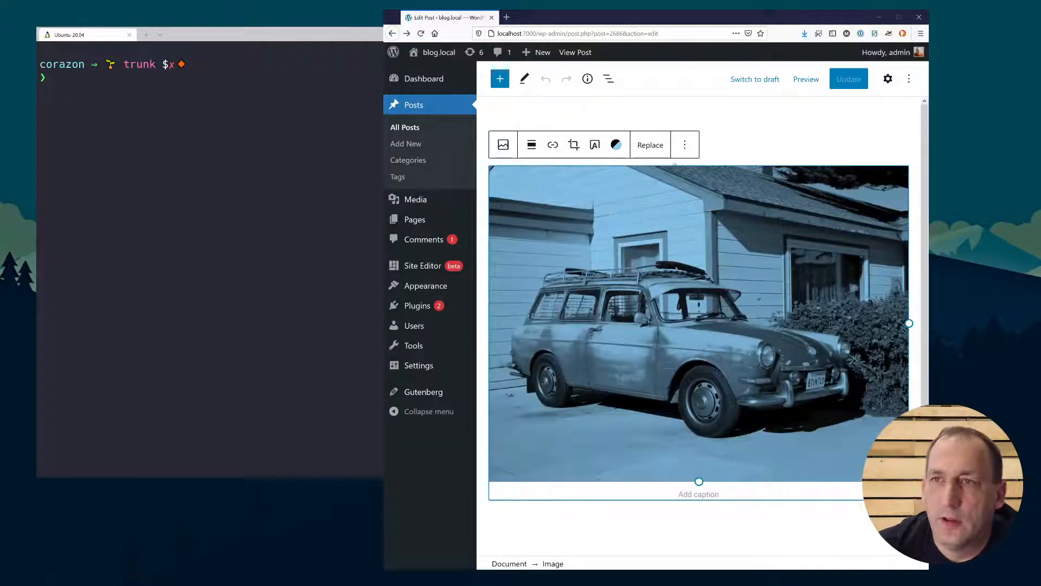
click(684, 144)
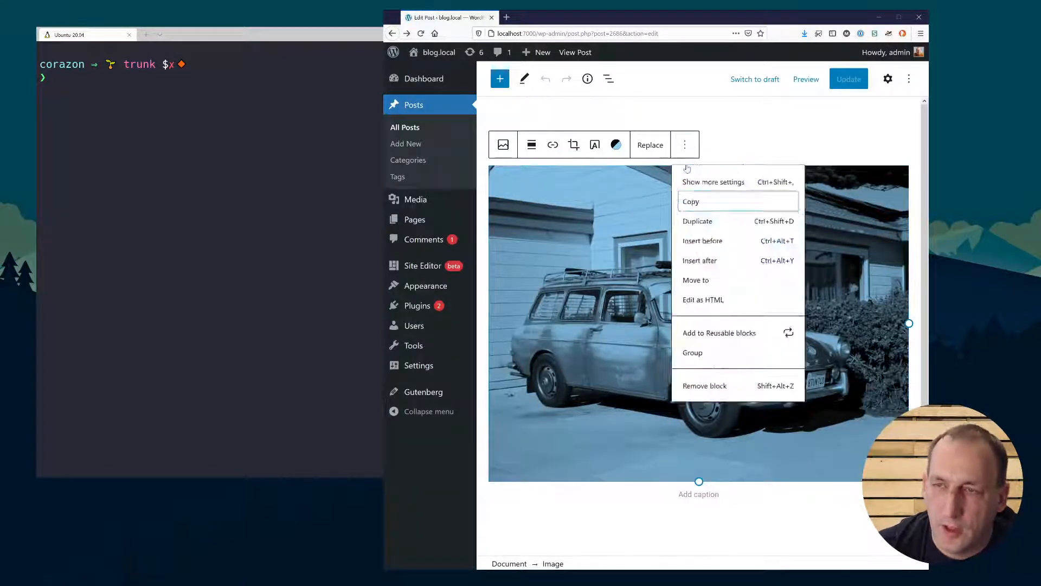
click(696, 397)
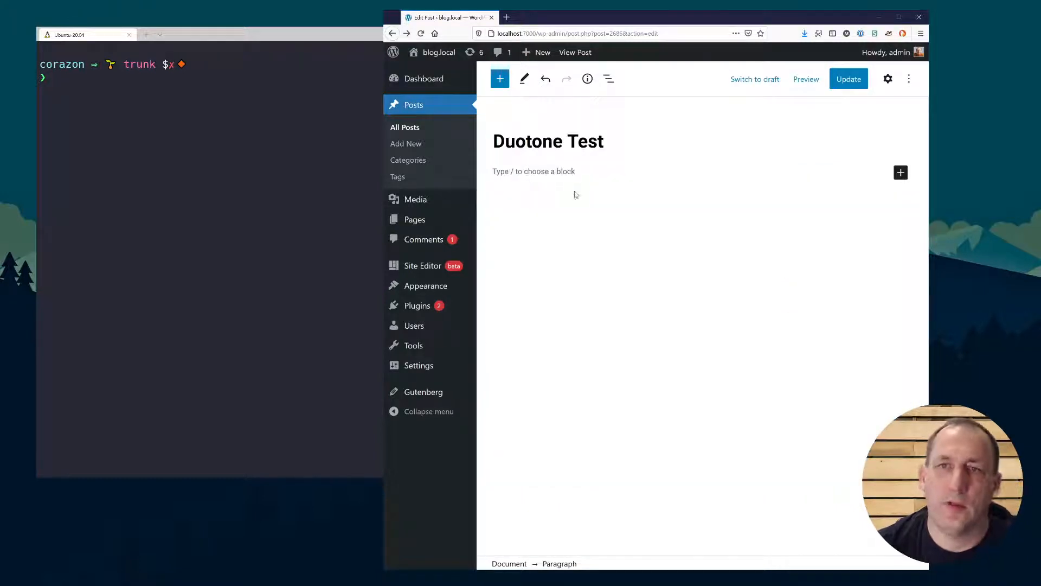
Step: Insert a Cover block in the empty post using the red station wagon photo from the media library
text(/cov)
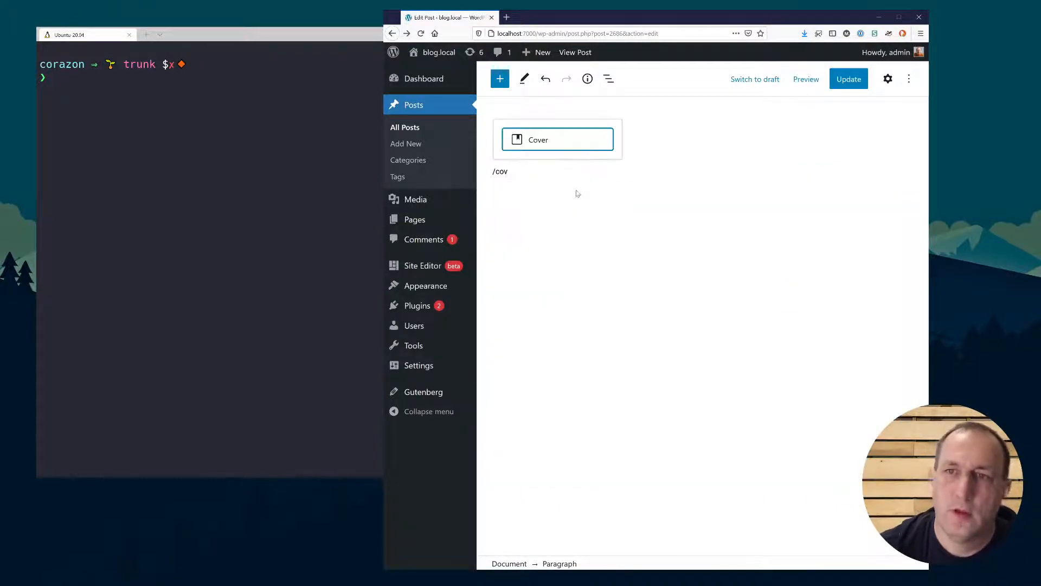
click(591, 144)
click(569, 233)
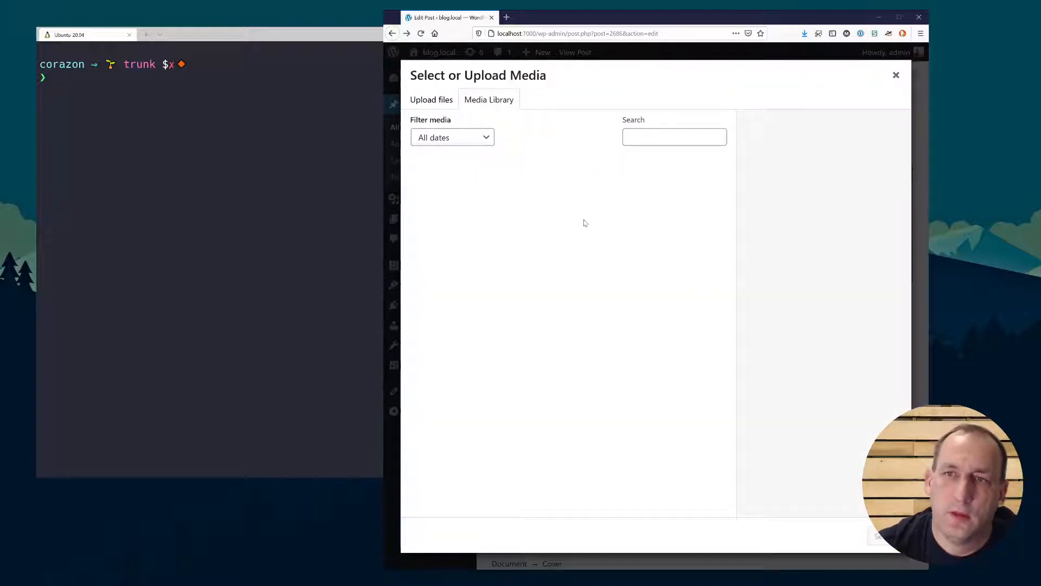
click(596, 209)
click(882, 536)
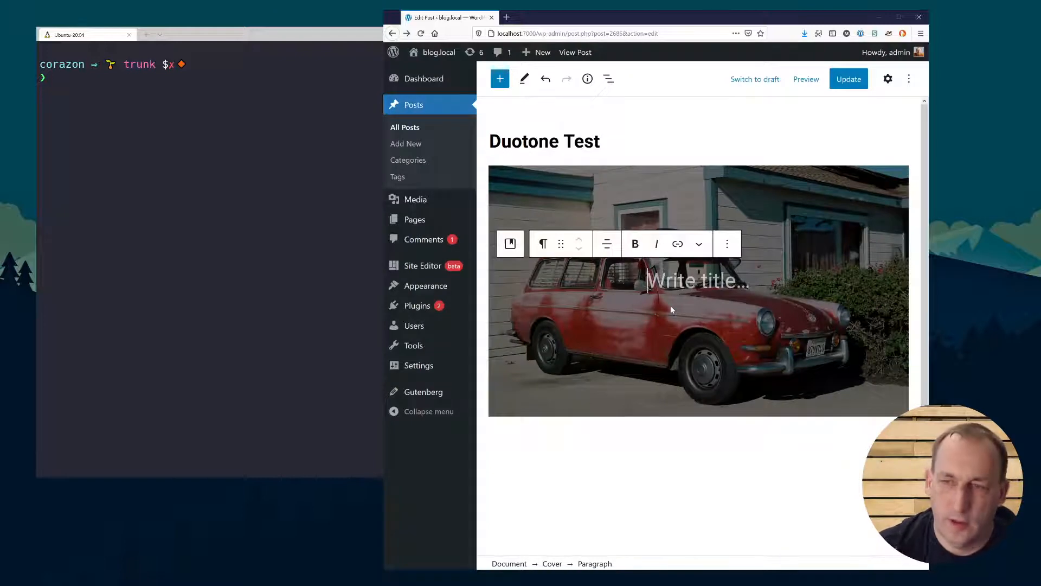
Step: Title the cover "Volkswagen Type 3 Wagon" and align its content to the cover's top-left corner
text(Volkswagen T)
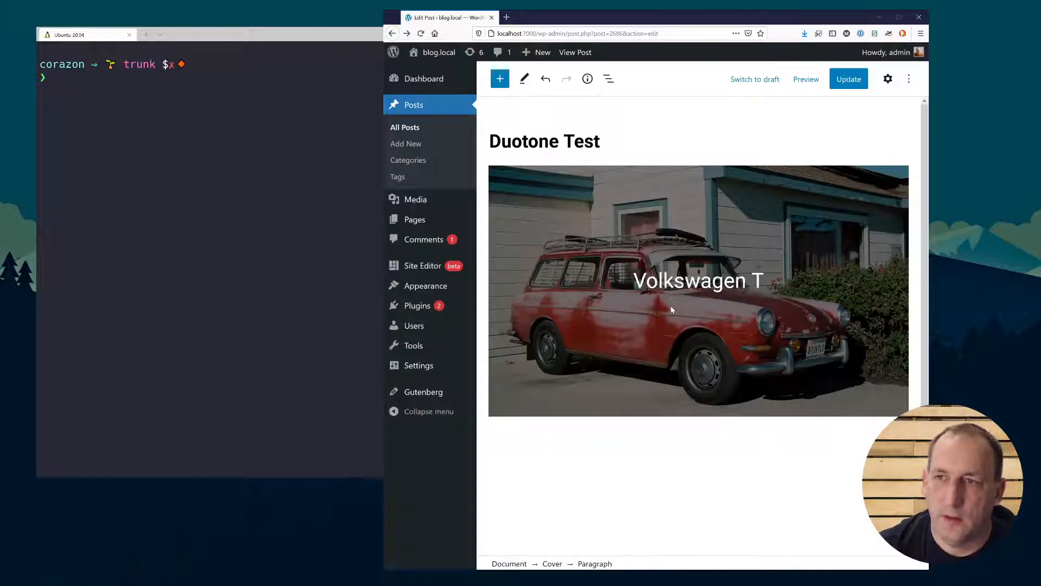
text(ype 3 Wagon)
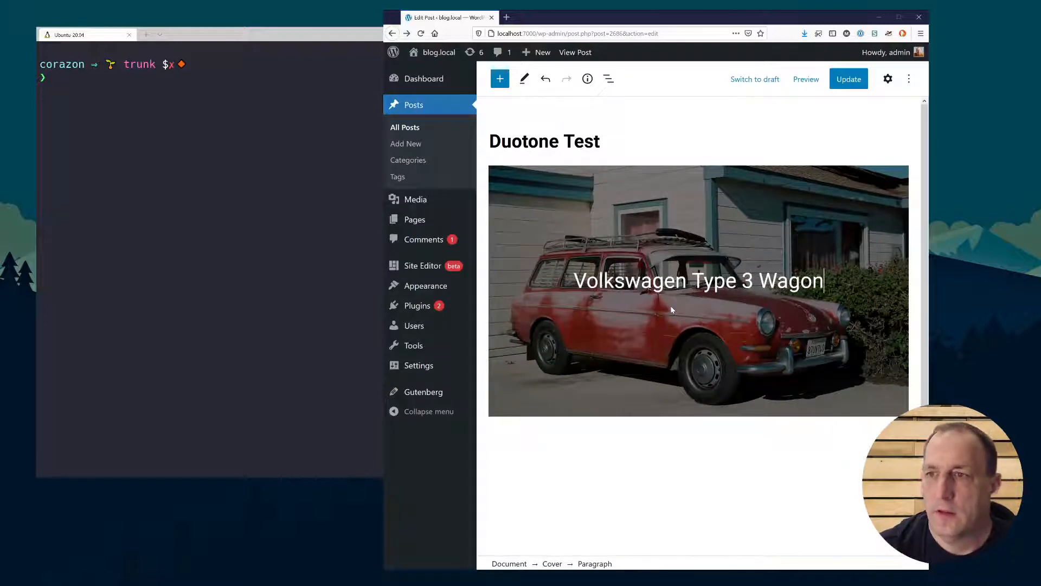
click(595, 296)
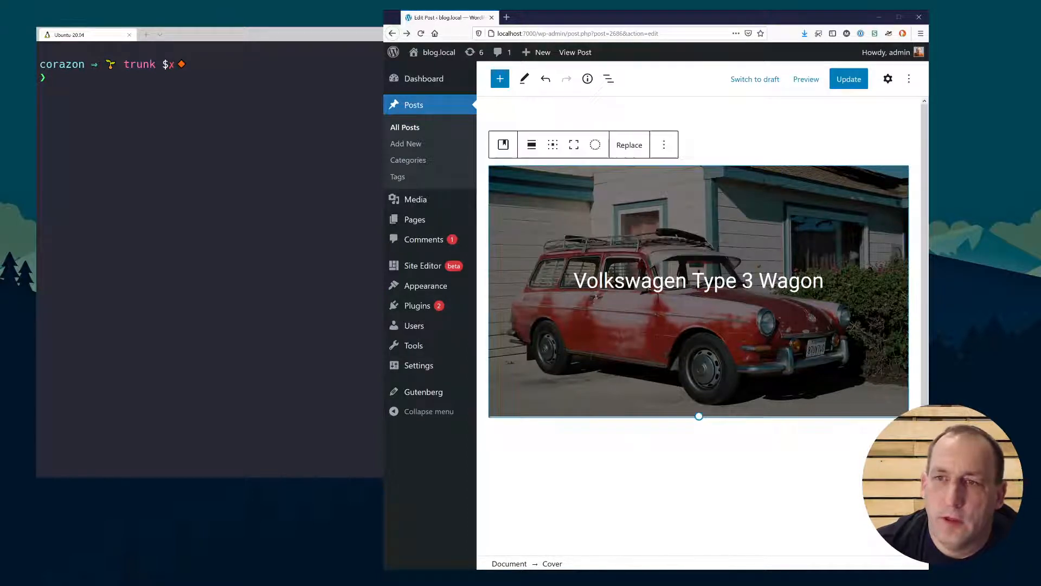
click(553, 153)
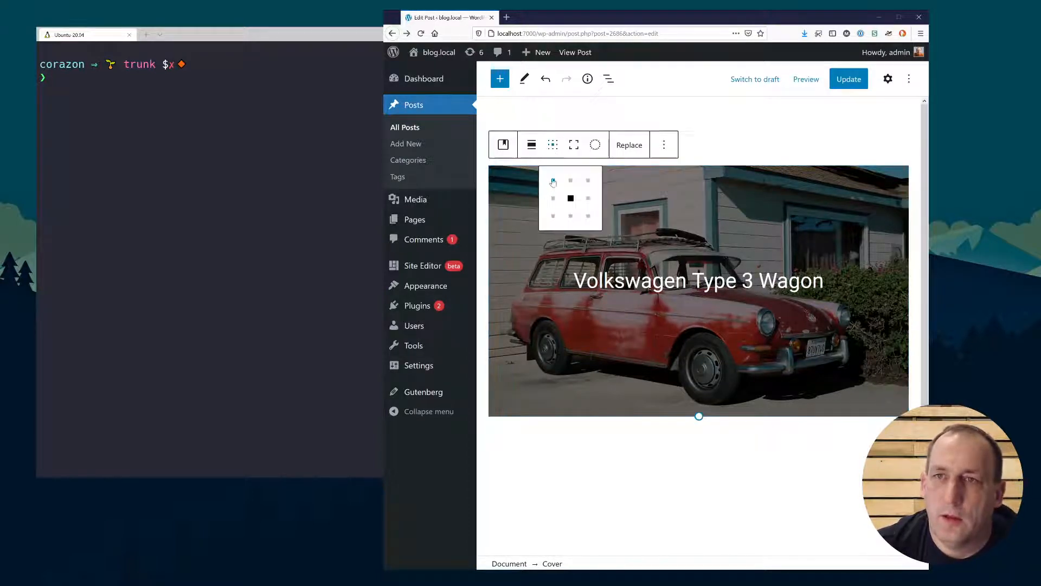
click(549, 182)
Step: Apply the black-and-blue duotone preset to the cover photo
click(595, 145)
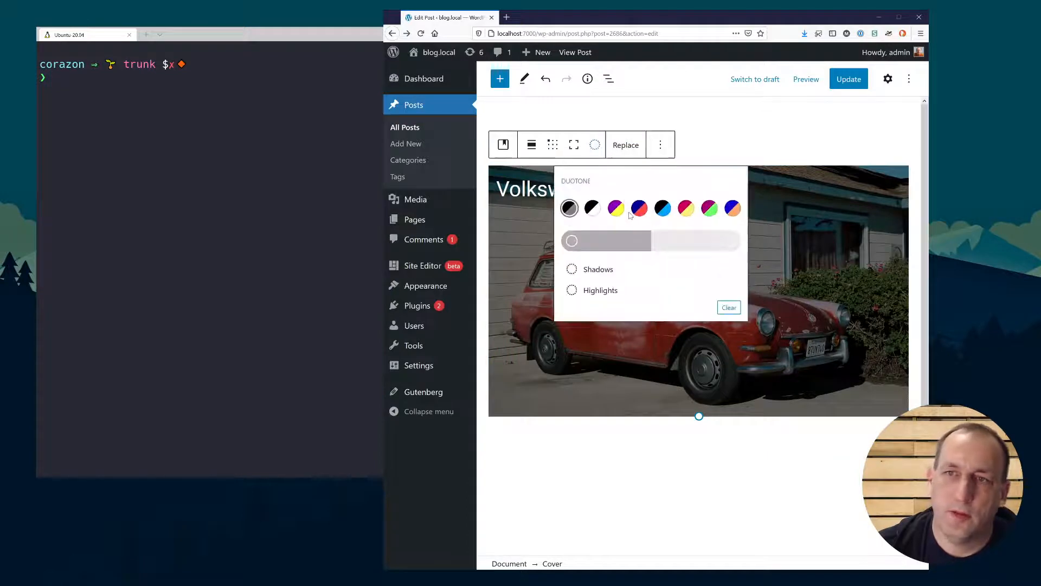
click(663, 208)
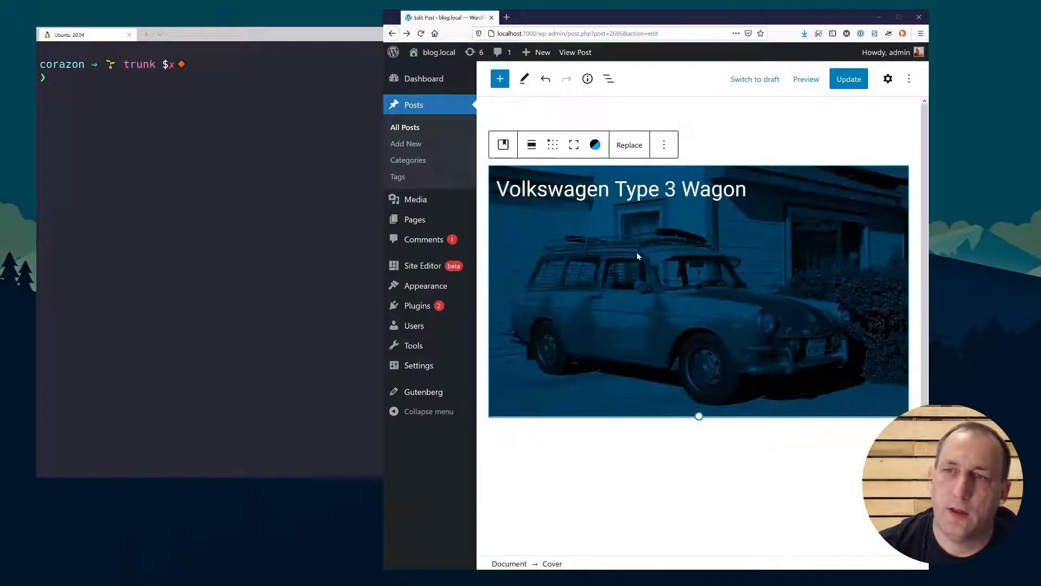
Step: Try grey, pink, orange and yellow for the cover's duotone shadows, and restore black
click(595, 145)
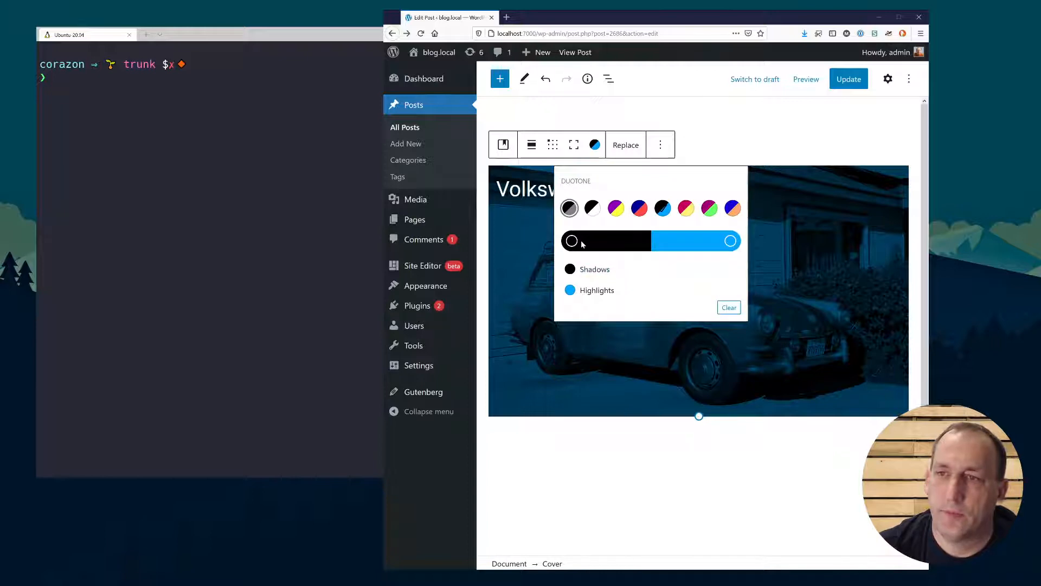
click(572, 241)
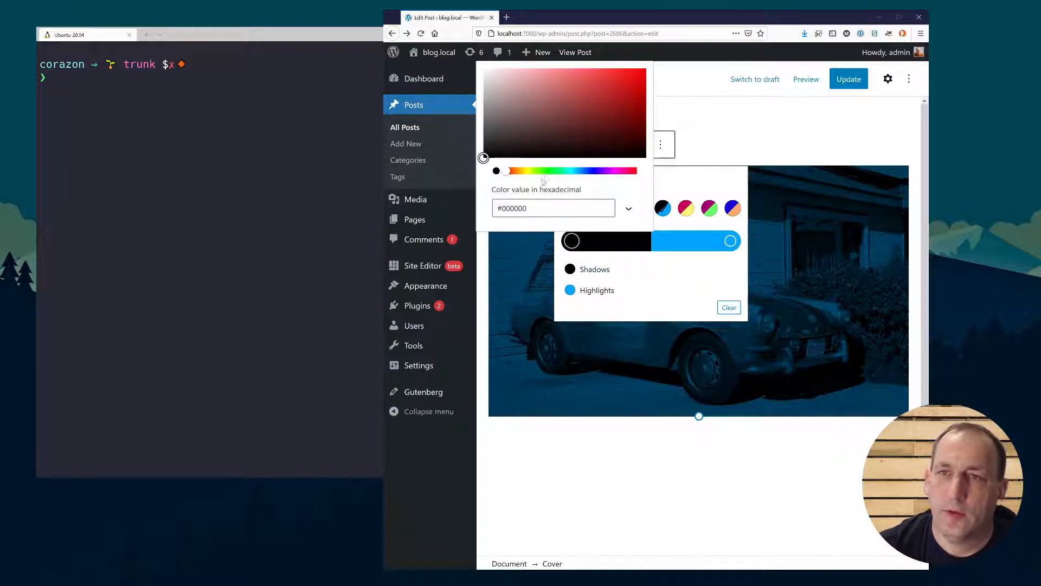
click(595, 269)
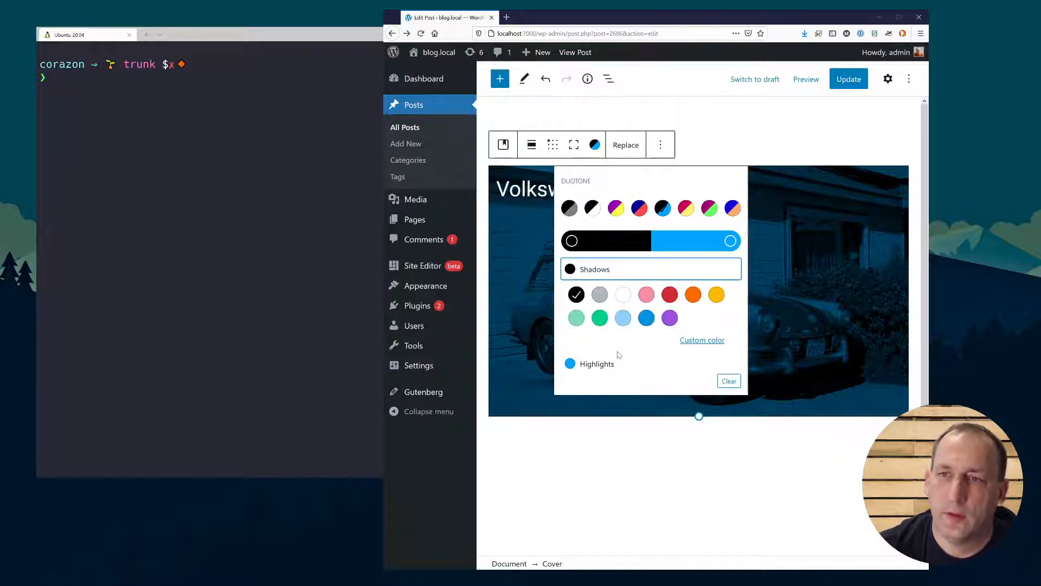
click(596, 294)
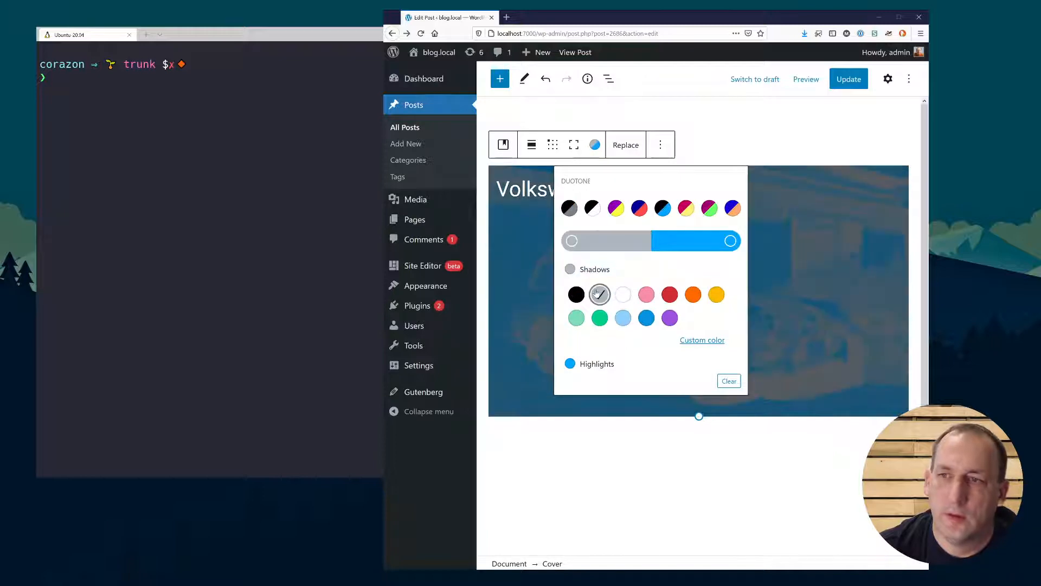
click(643, 295)
click(693, 295)
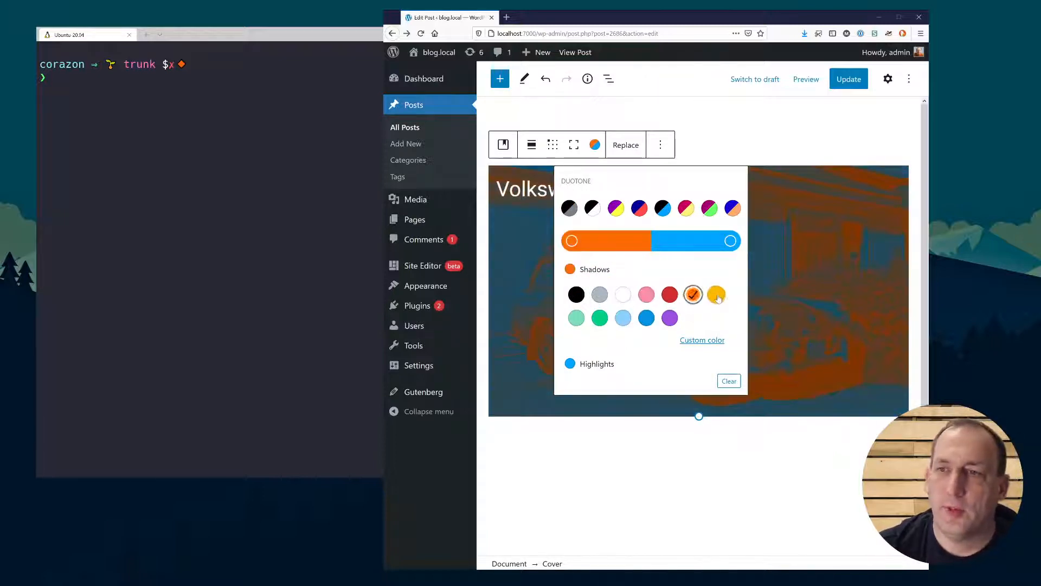
click(716, 295)
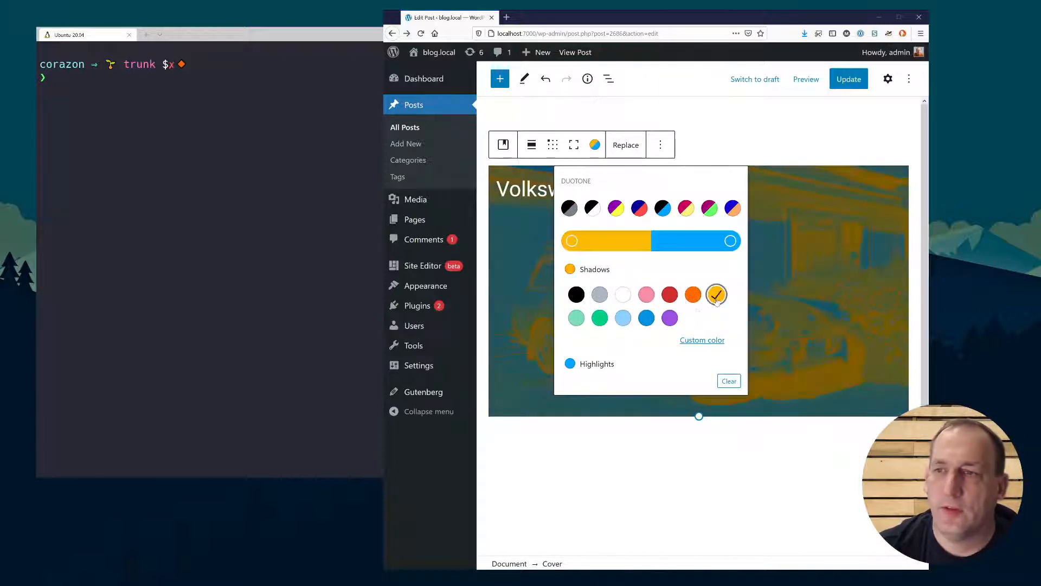
click(577, 296)
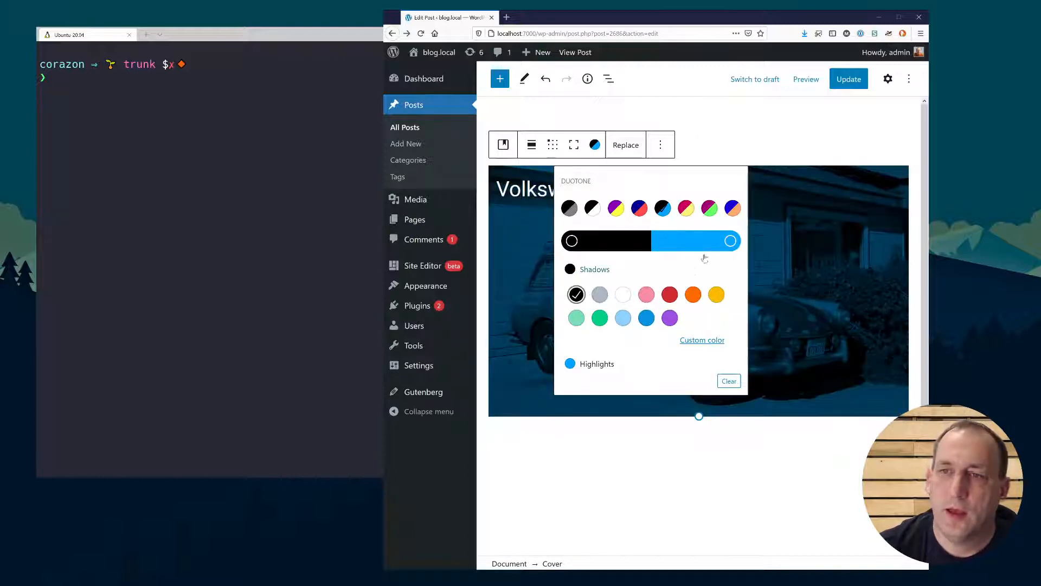
click(730, 241)
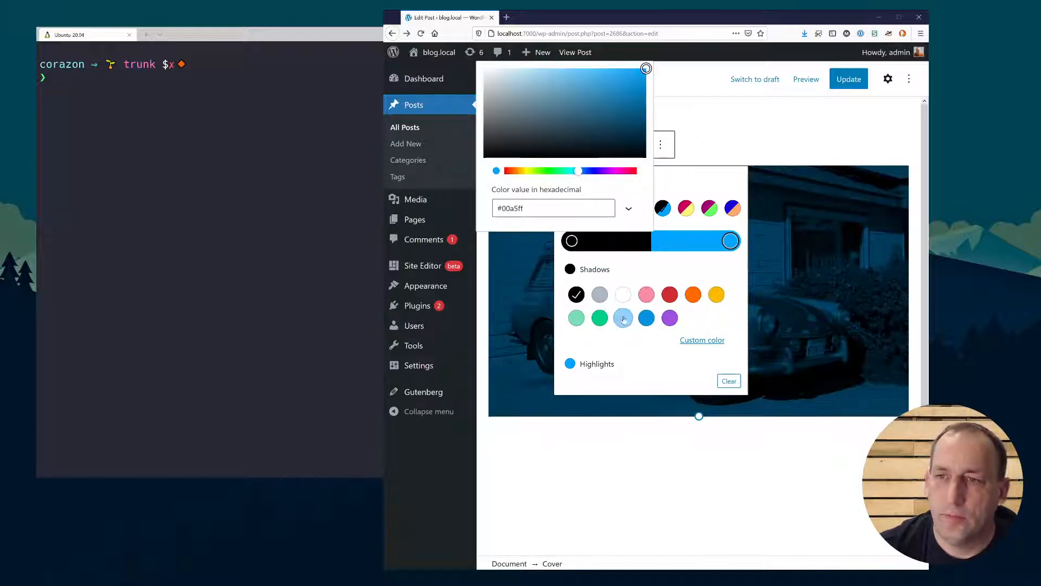
click(623, 318)
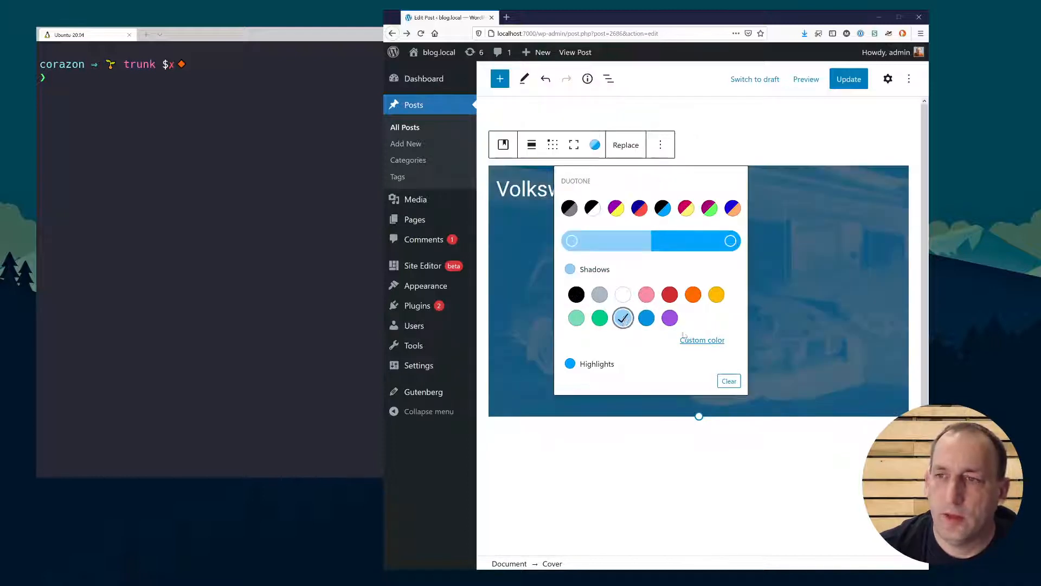
click(572, 242)
click(577, 295)
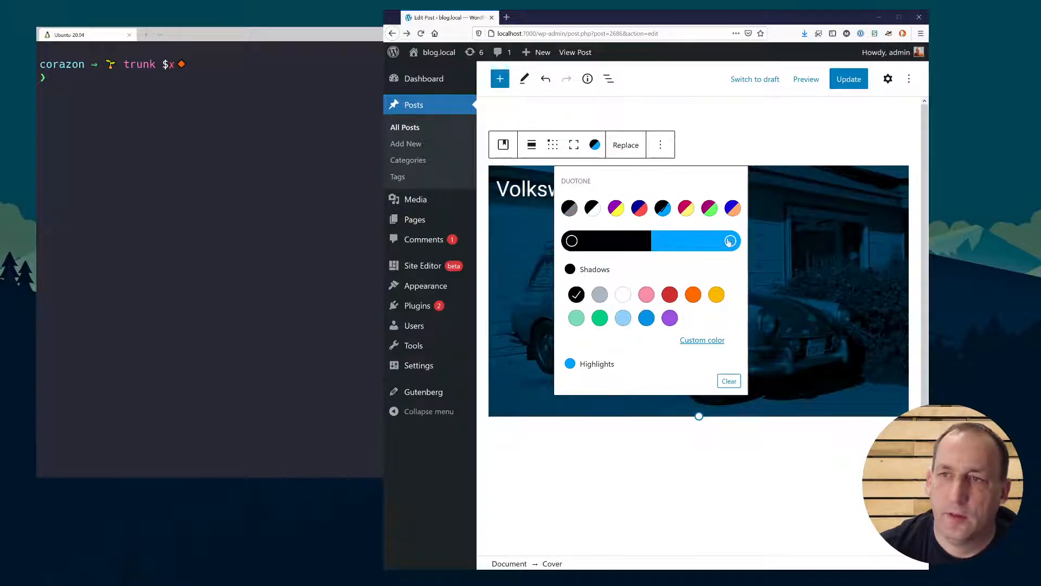
click(730, 240)
click(623, 318)
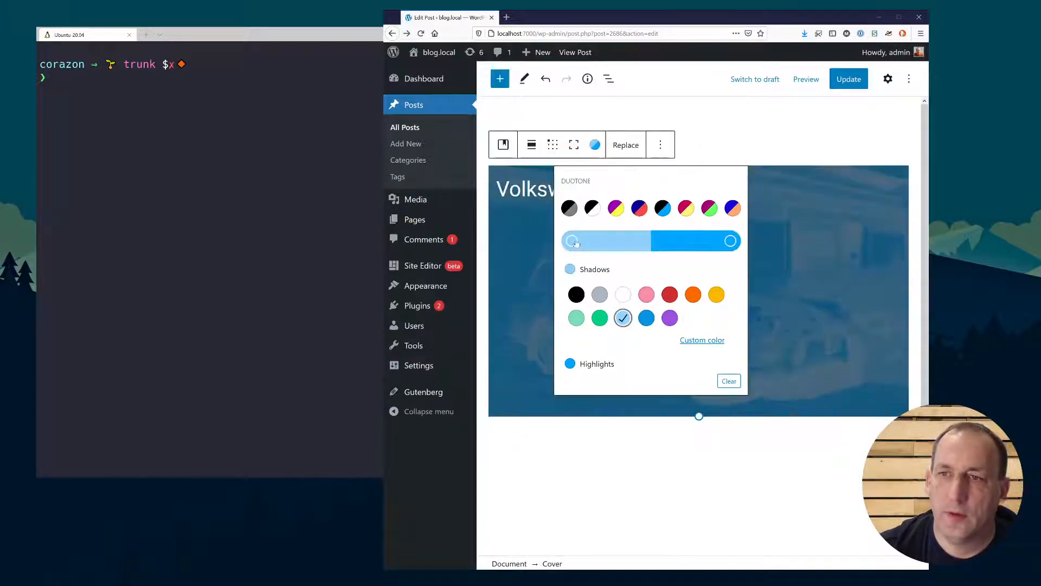
click(572, 242)
click(576, 295)
Step: Set the cover's duotone highlights to the light blue swatch
click(594, 364)
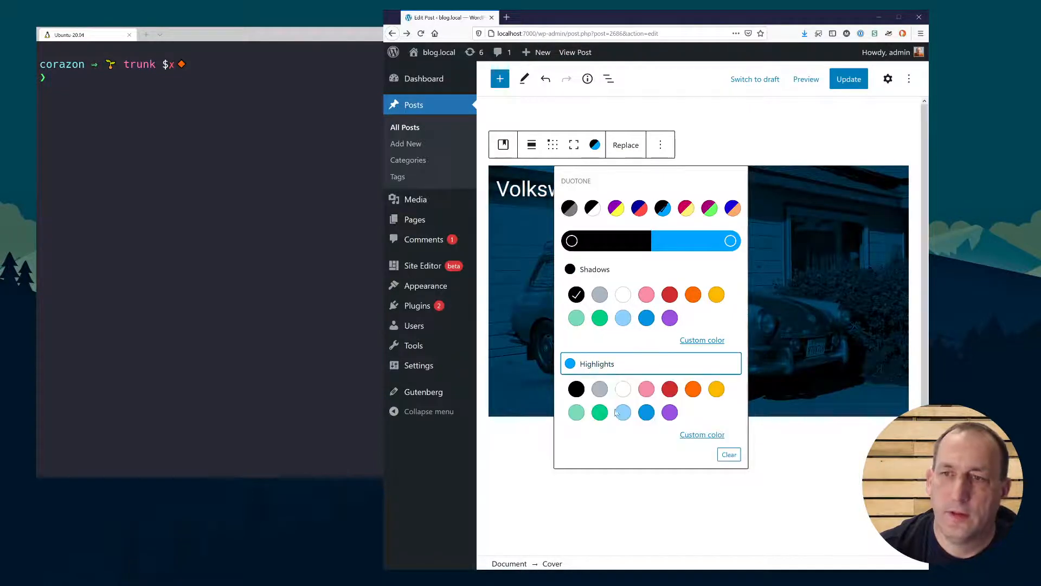
click(623, 412)
click(774, 305)
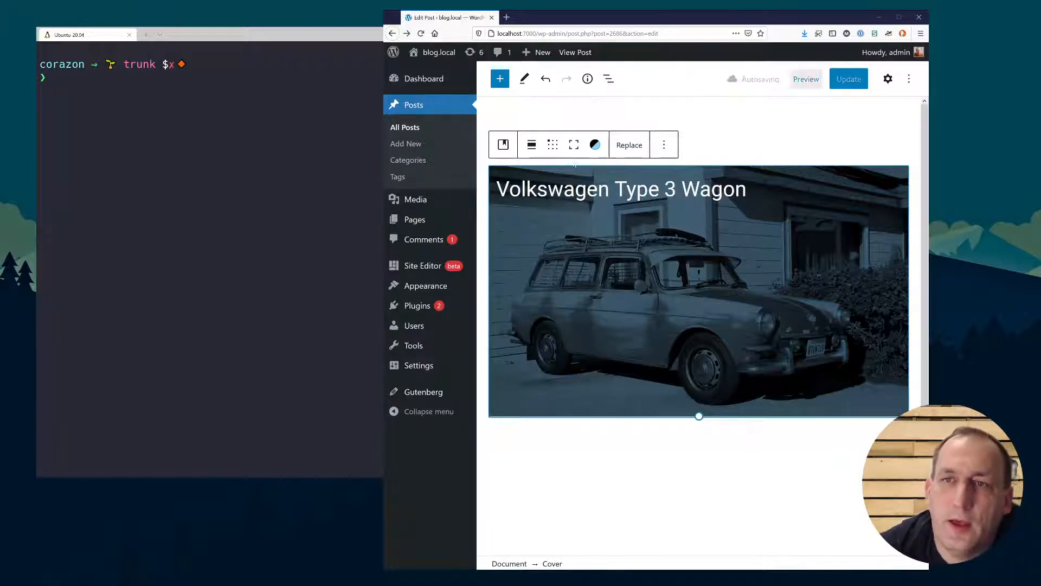
Step: Replace the cover's photo with the Lil-Red-Riding-Hood-sqz.mp4 video from the media library
click(628, 147)
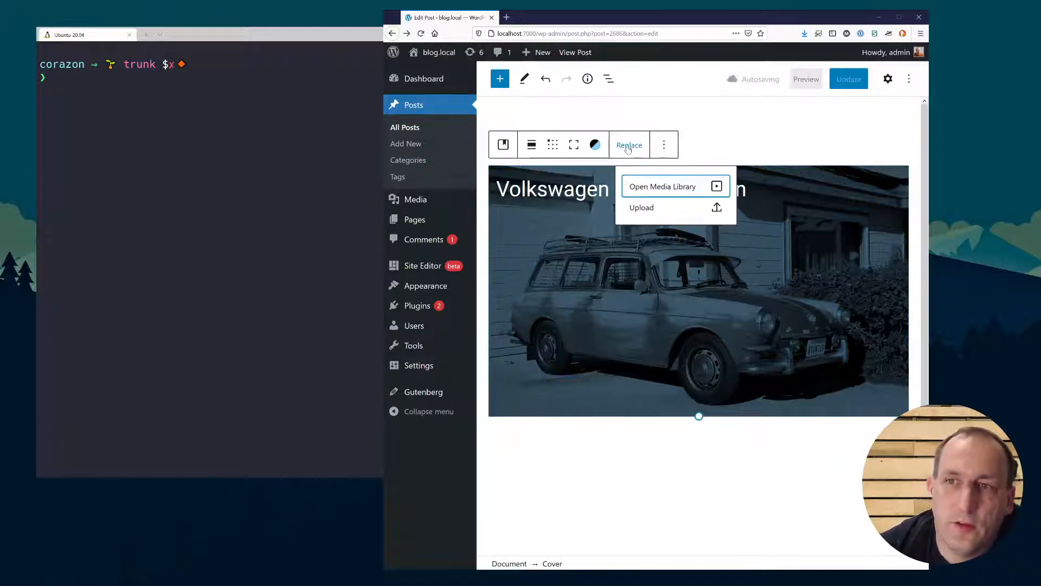
click(645, 150)
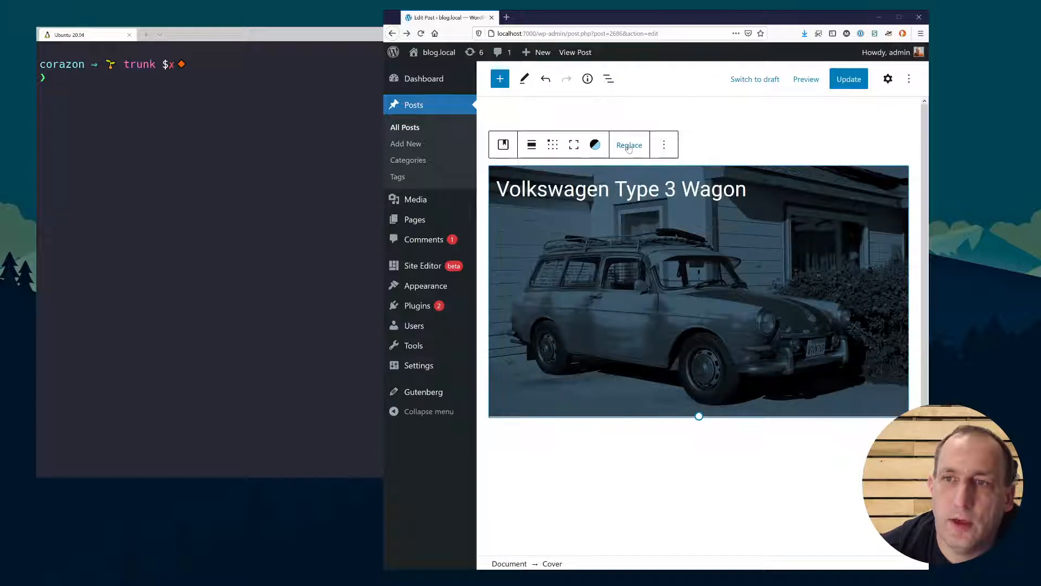
click(645, 150)
click(650, 188)
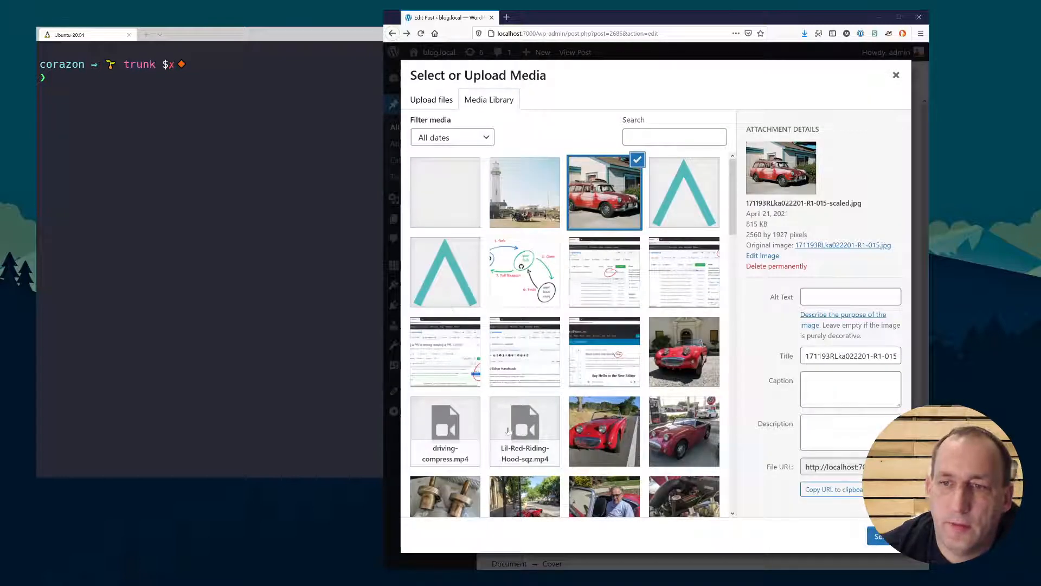
click(455, 443)
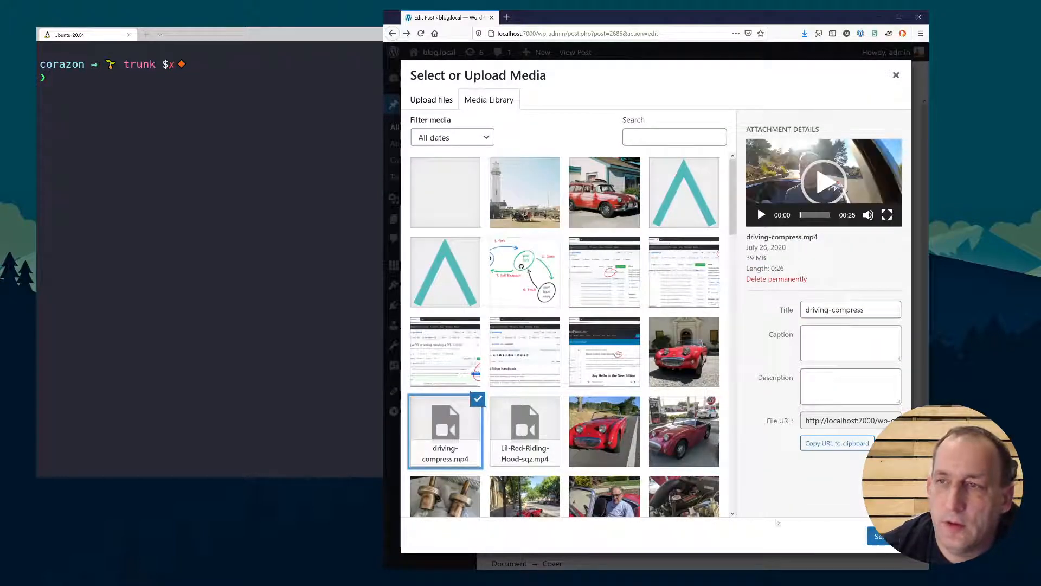
click(520, 450)
click(877, 540)
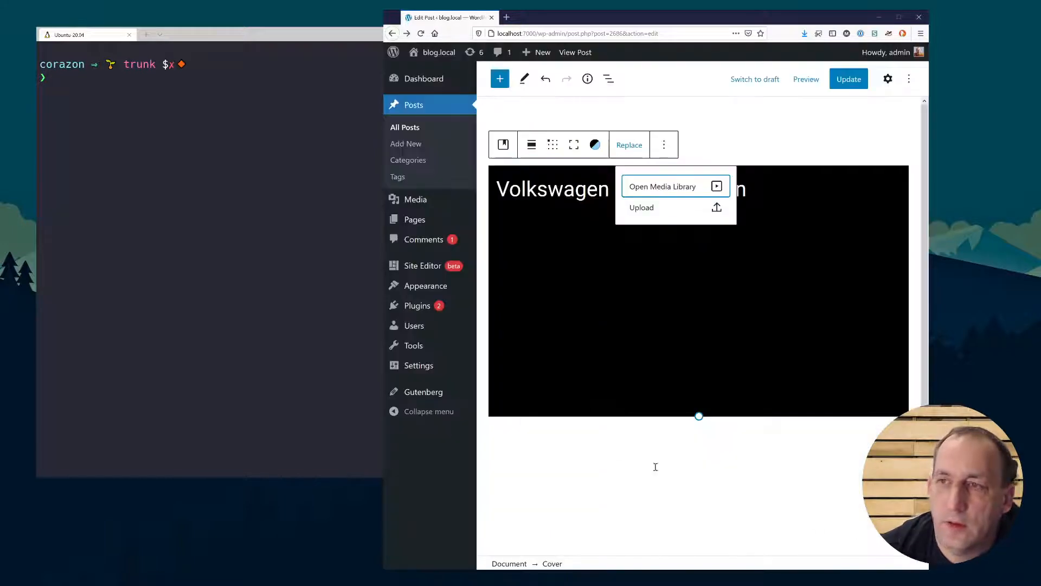
Step: Delete the title text from the video cover
click(615, 200)
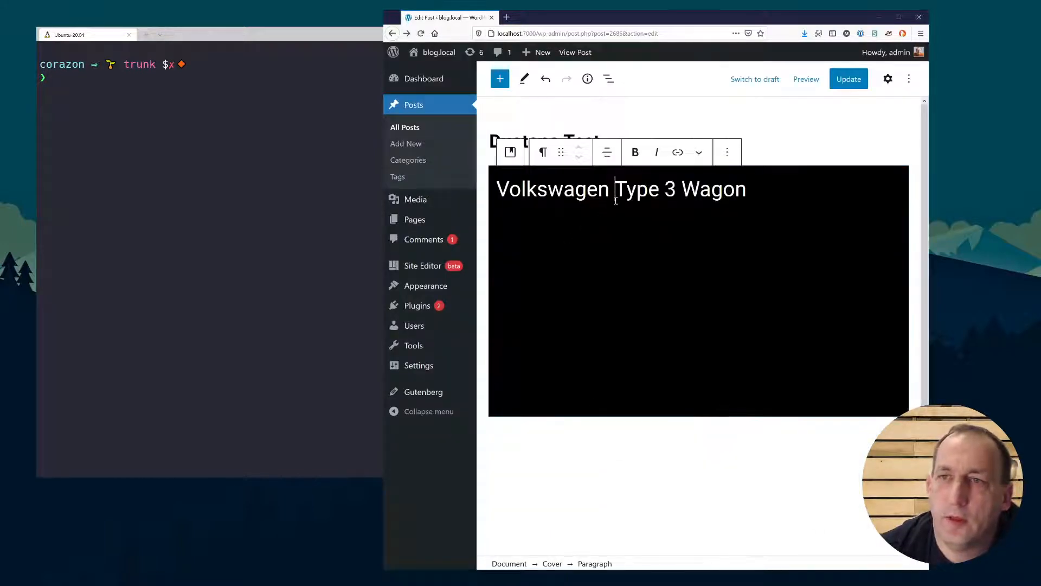
triple_click(568, 196)
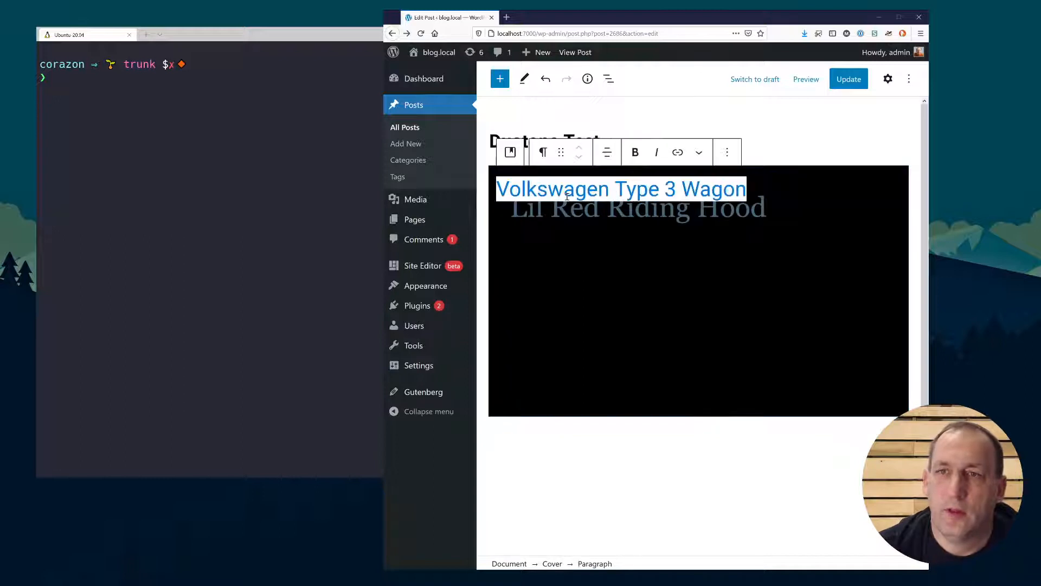
key(BackSpace)
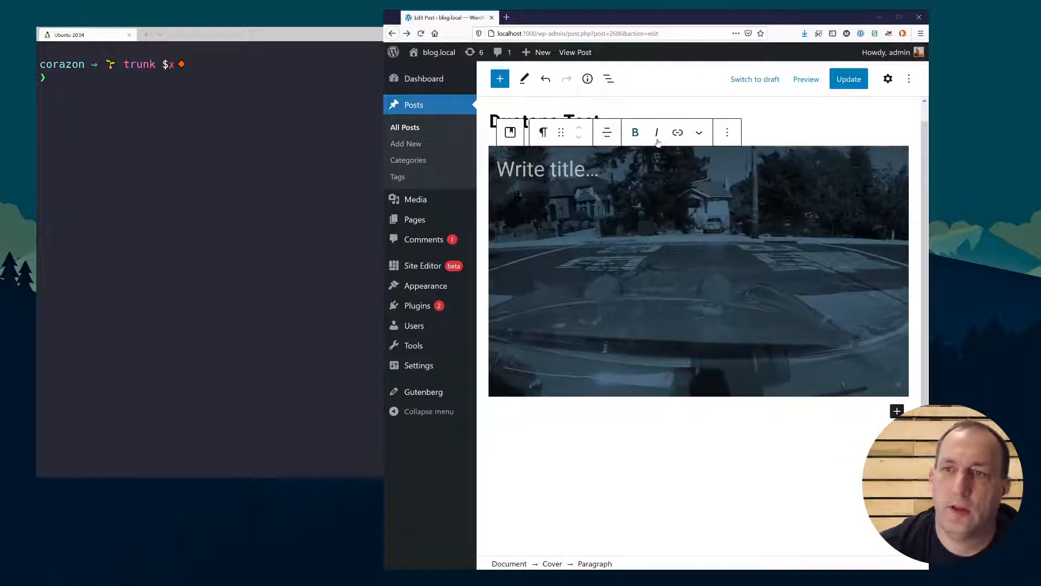
Step: Try the crimson-and-yellow and purple-and-yellow duotone presets on the video cover, and settle on the dark-blue-and-red preset
click(646, 193)
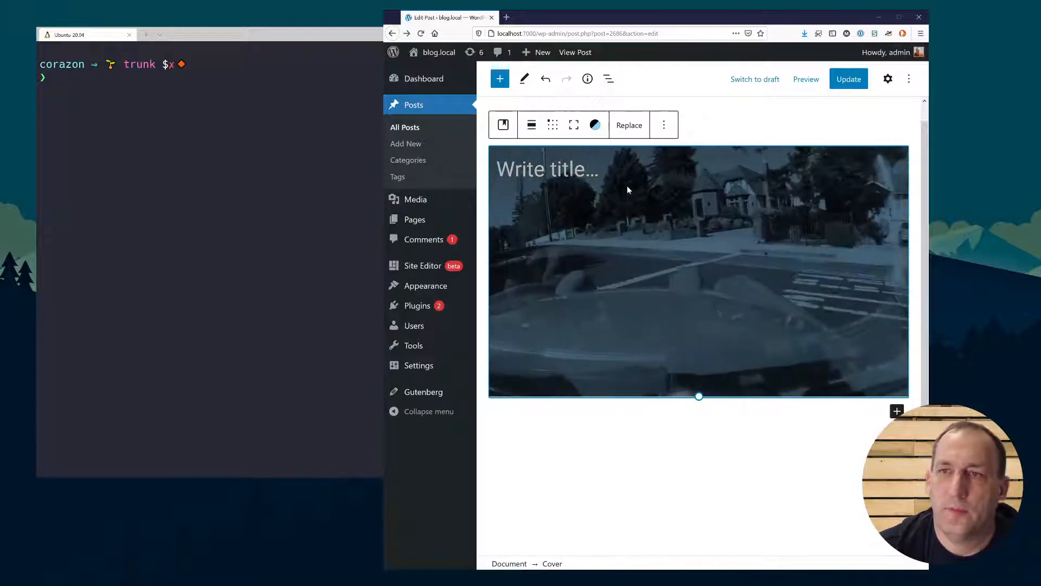
click(595, 126)
click(688, 190)
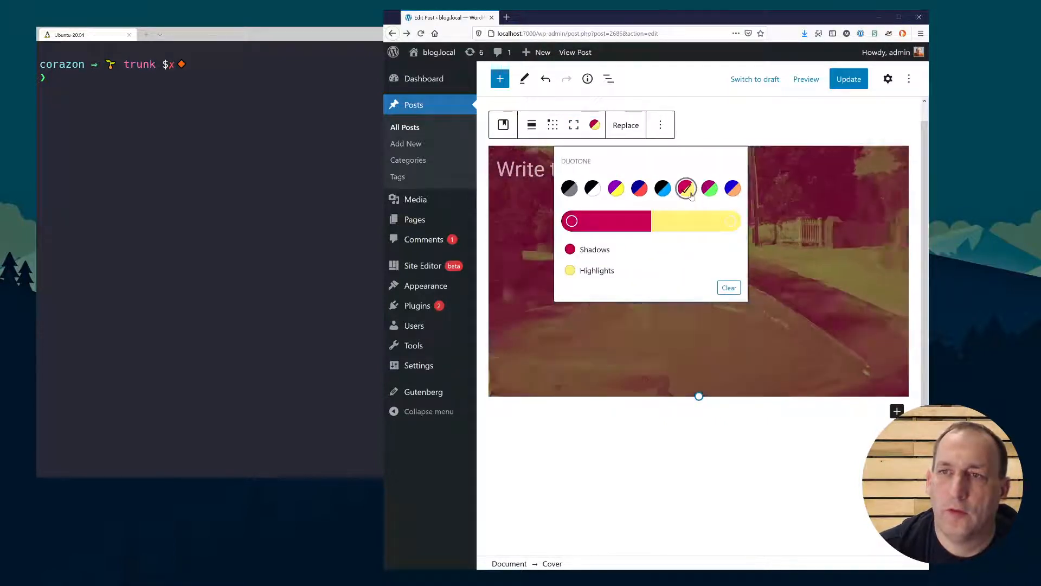
click(679, 339)
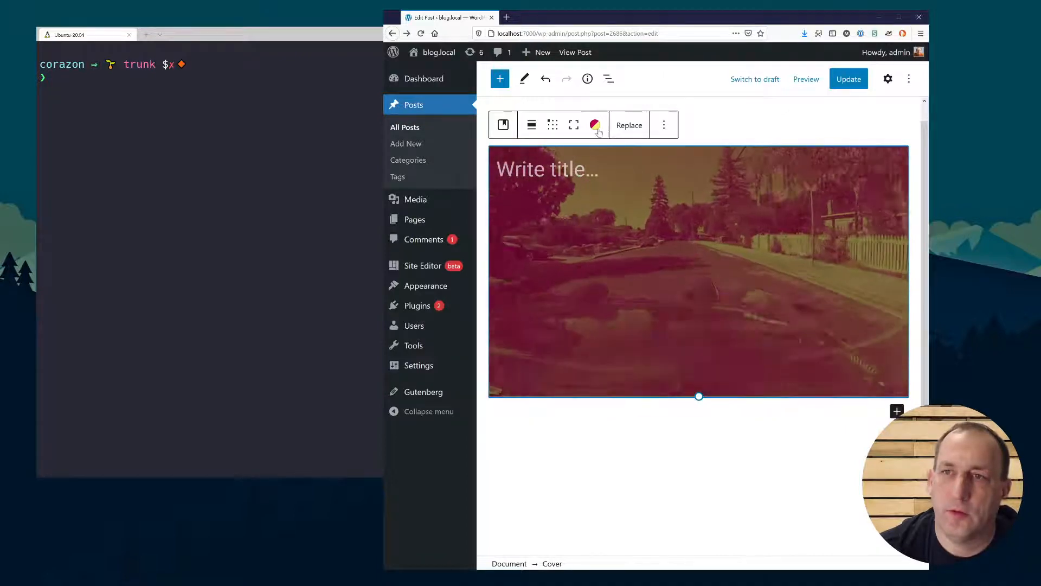
click(595, 126)
click(619, 190)
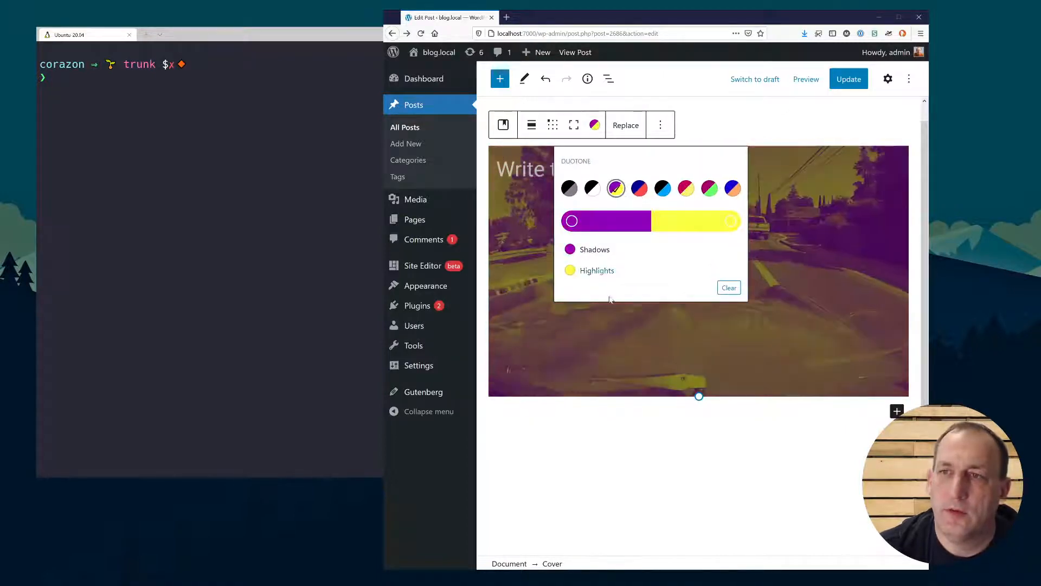
click(612, 320)
click(595, 126)
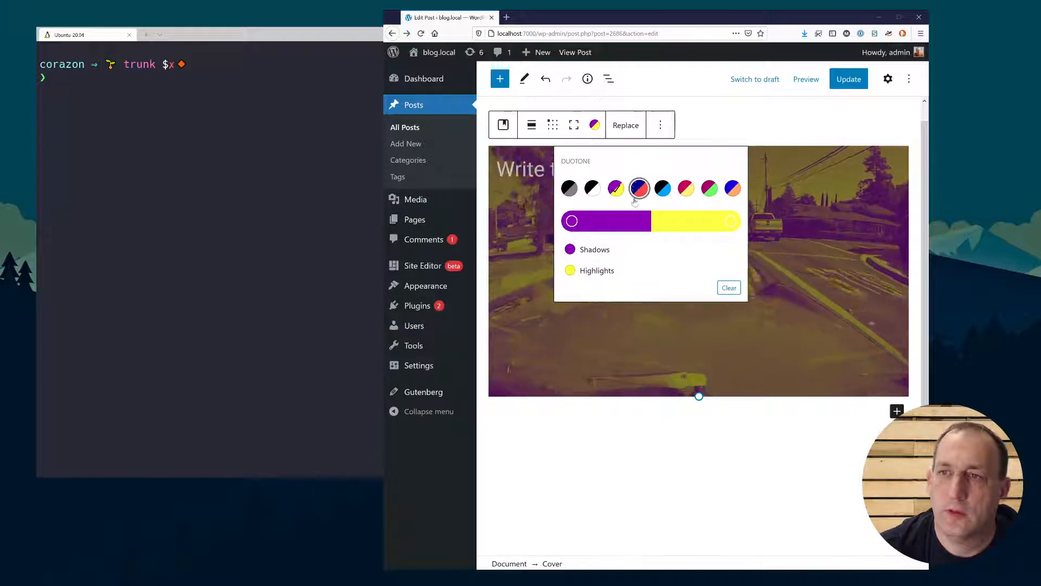
click(638, 188)
click(610, 341)
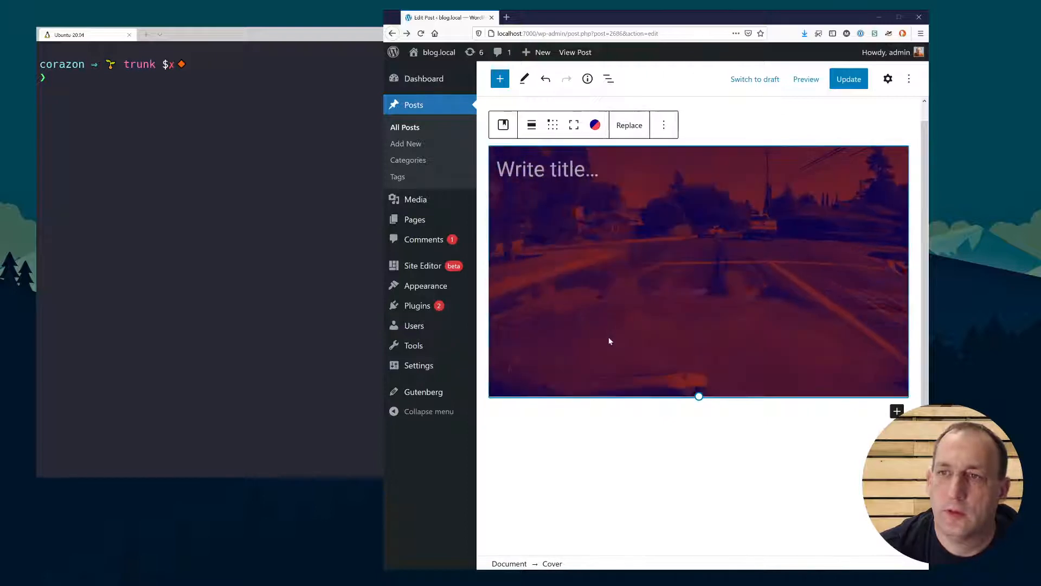
Step: Try grey for the video cover's duotone shadows, and set them to white
click(594, 124)
click(589, 250)
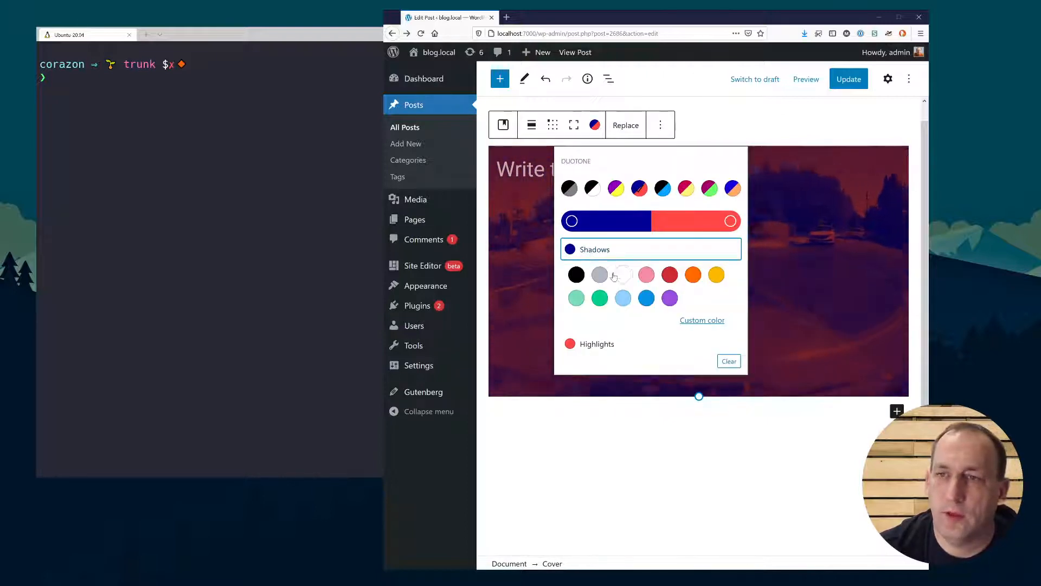
click(599, 274)
click(622, 277)
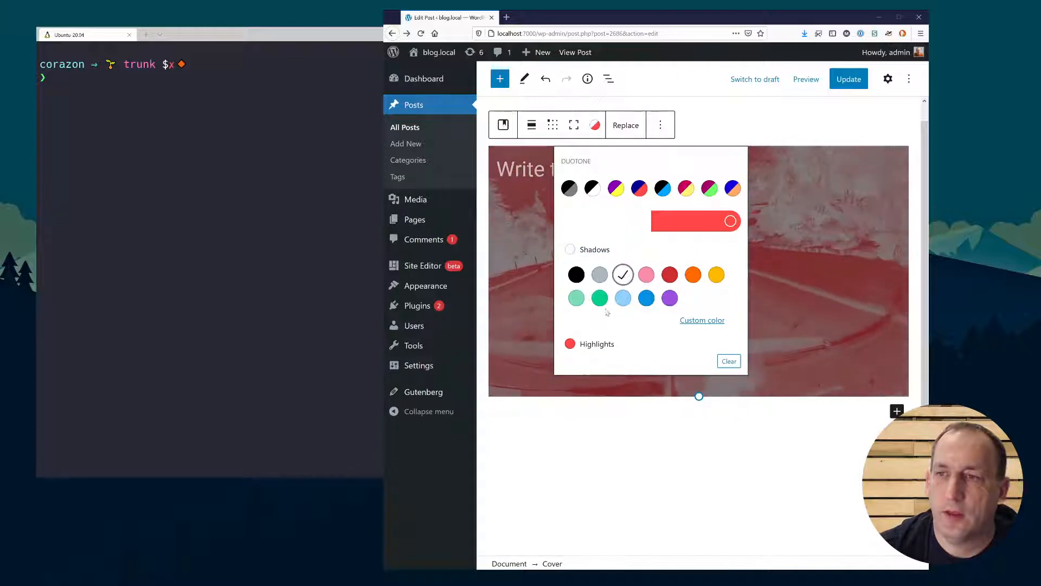
Step: Close the duotone settings and remove the video cover block from the post
click(796, 291)
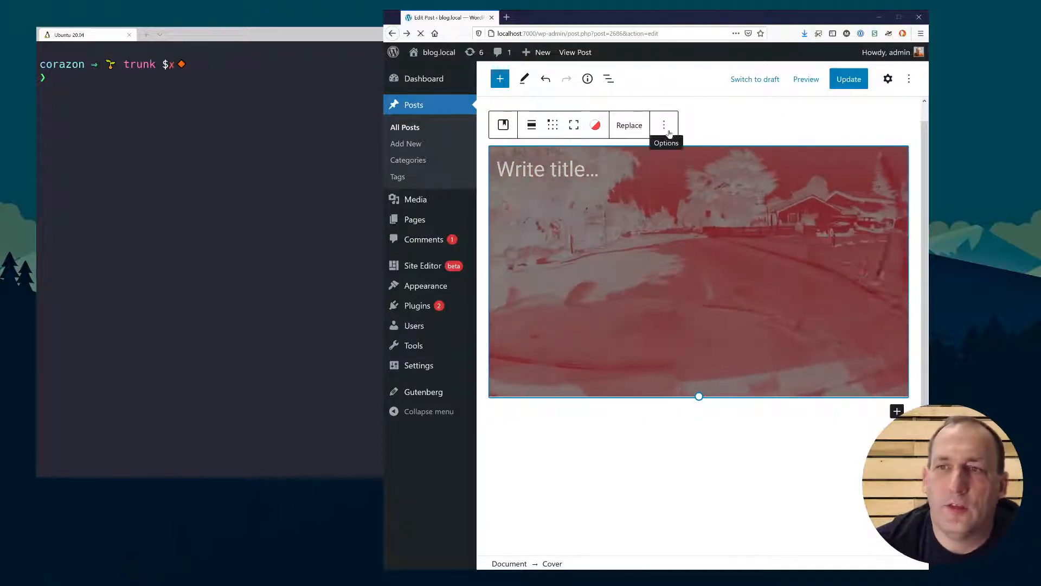
click(664, 124)
click(607, 319)
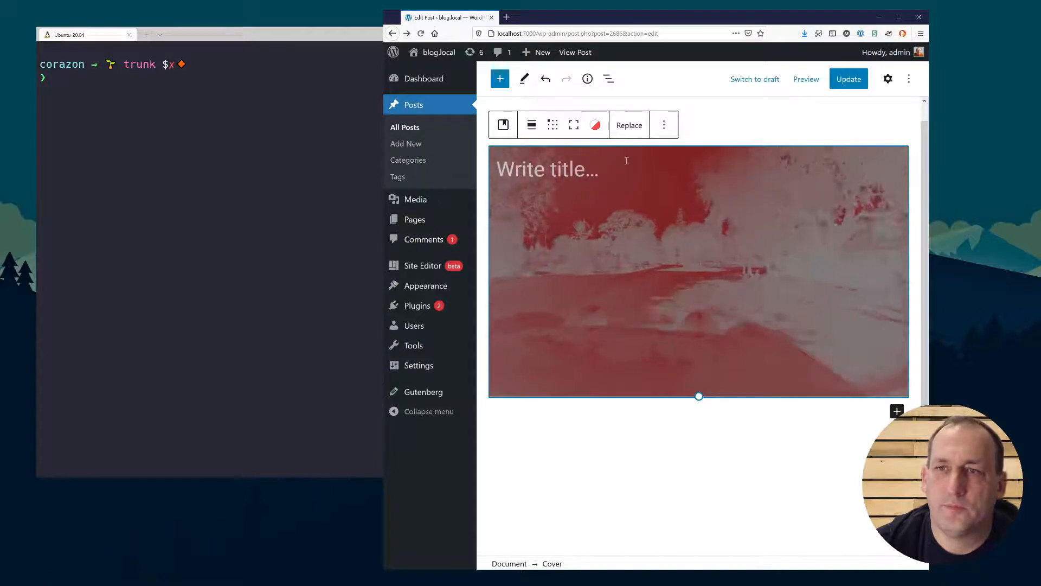
click(663, 125)
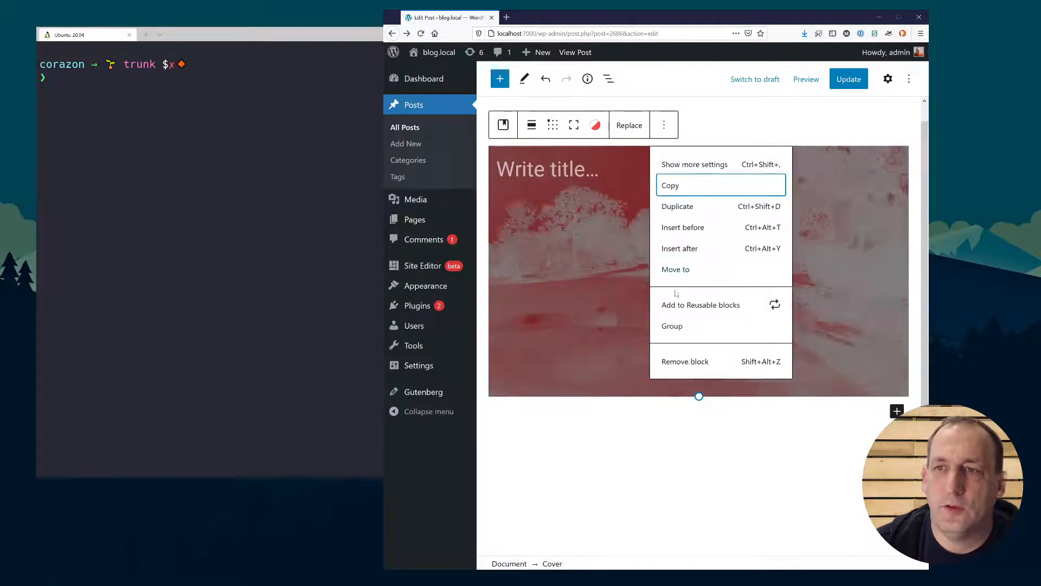
click(678, 361)
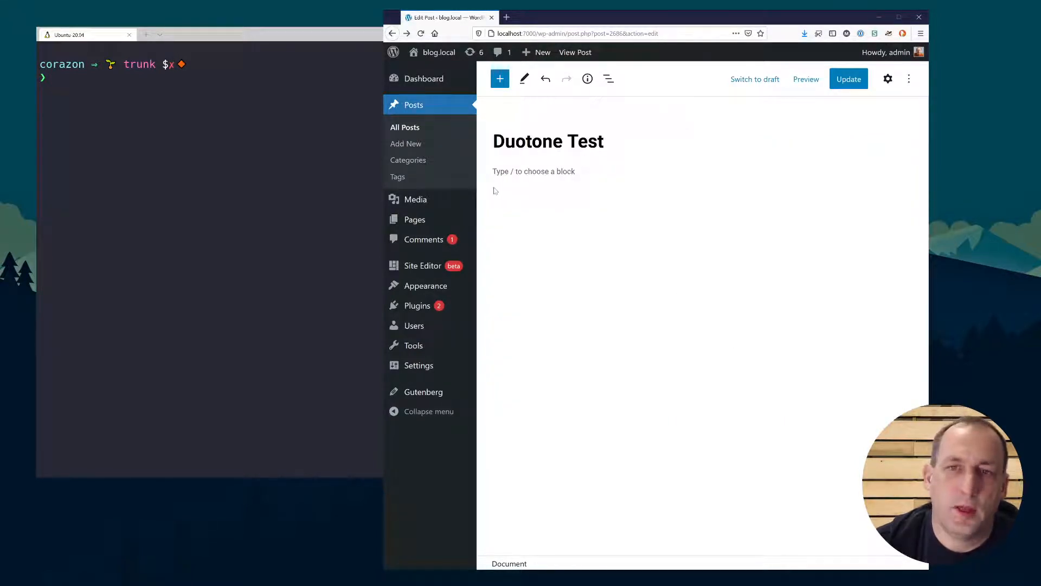
Step: Go to the site's front page at localhost:7000, leaving the post editor without saving
drag(542, 33, 819, 70)
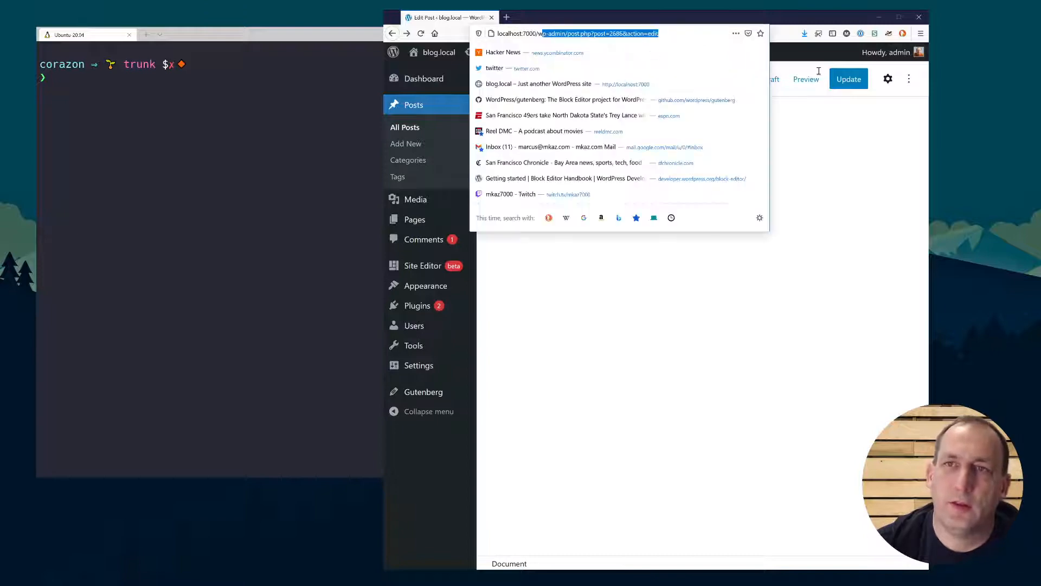
key(BackSpace)
key(BackSpace)
key(BackSpace)
key(Return)
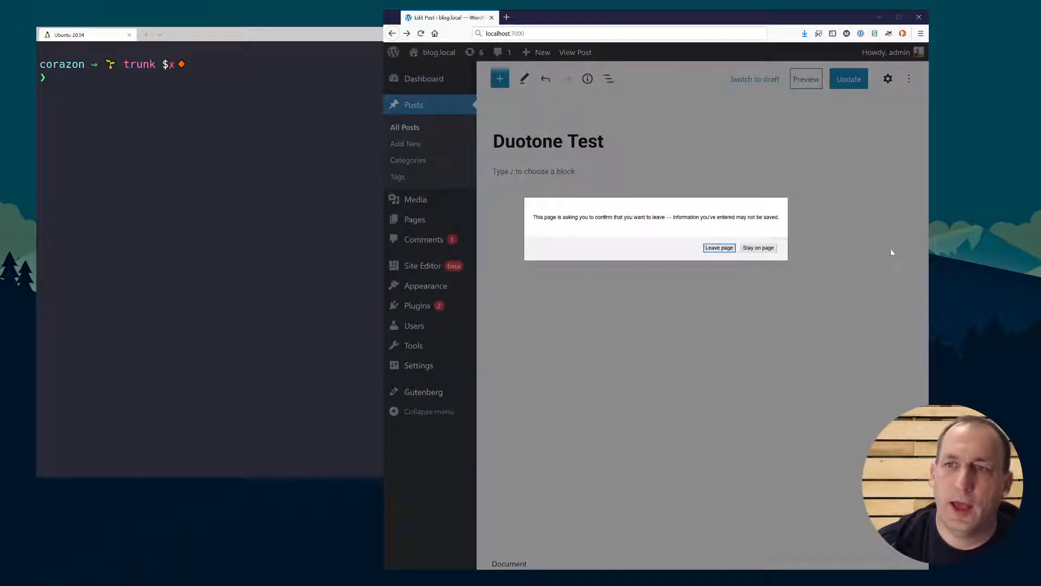
click(732, 249)
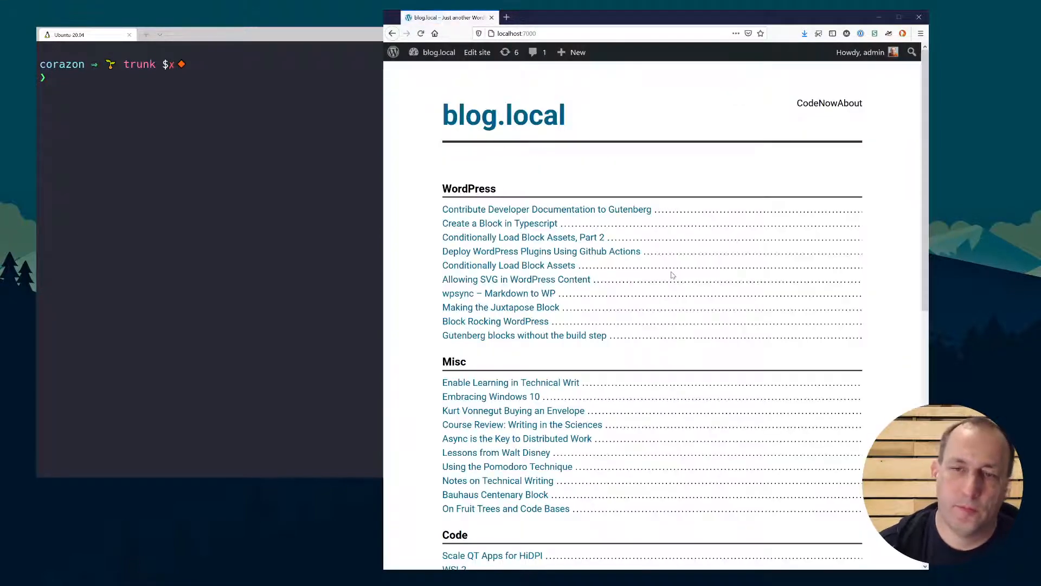
Step: Open the Smiles per Gallon post from the Life section and follow its sprite tag to the tag archive
scroll(671, 293, down, 8)
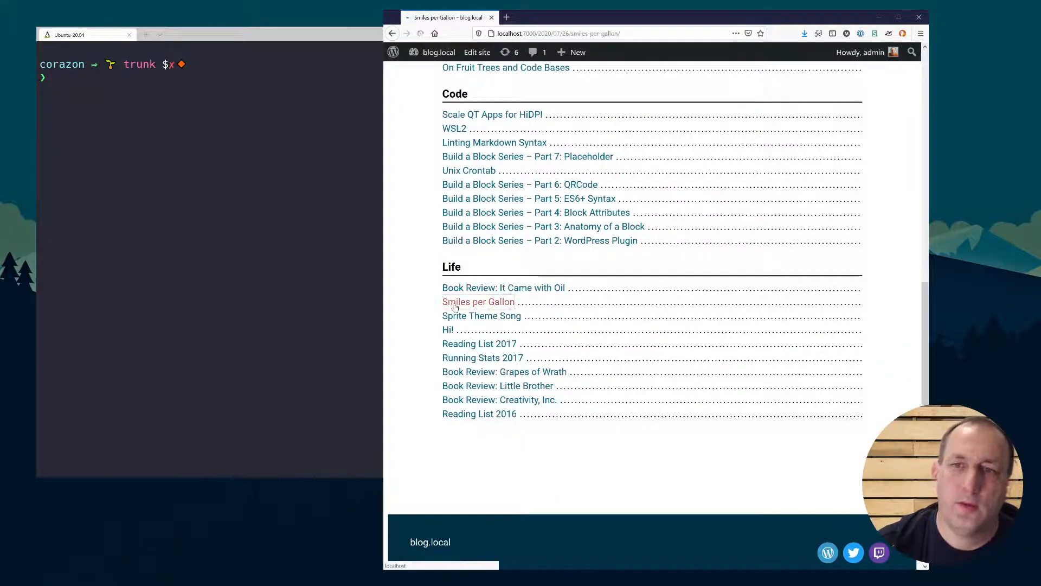
scroll(467, 320, down, 4)
click(456, 376)
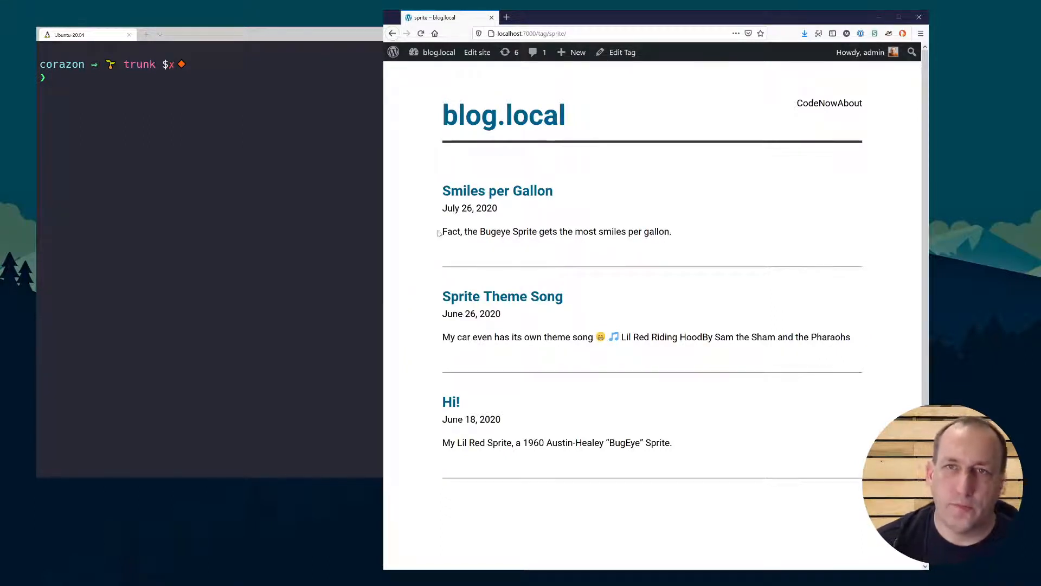
Step: Switch to the Ubuntu terminal, list the files in block-templates, and copy index.html to tag-sprite.html, matching the tag's URL slug
click(358, 137)
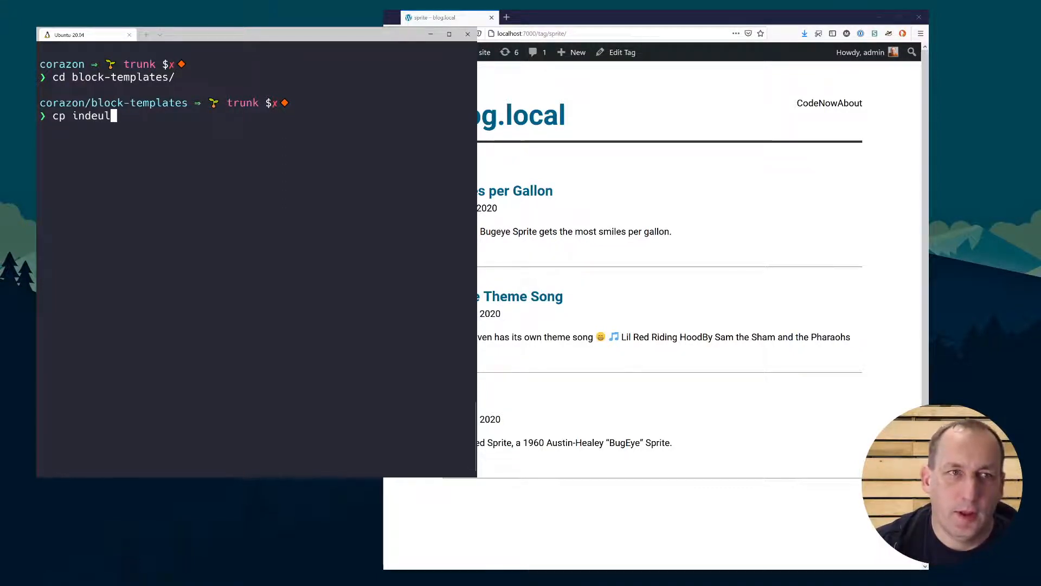
key(Return)
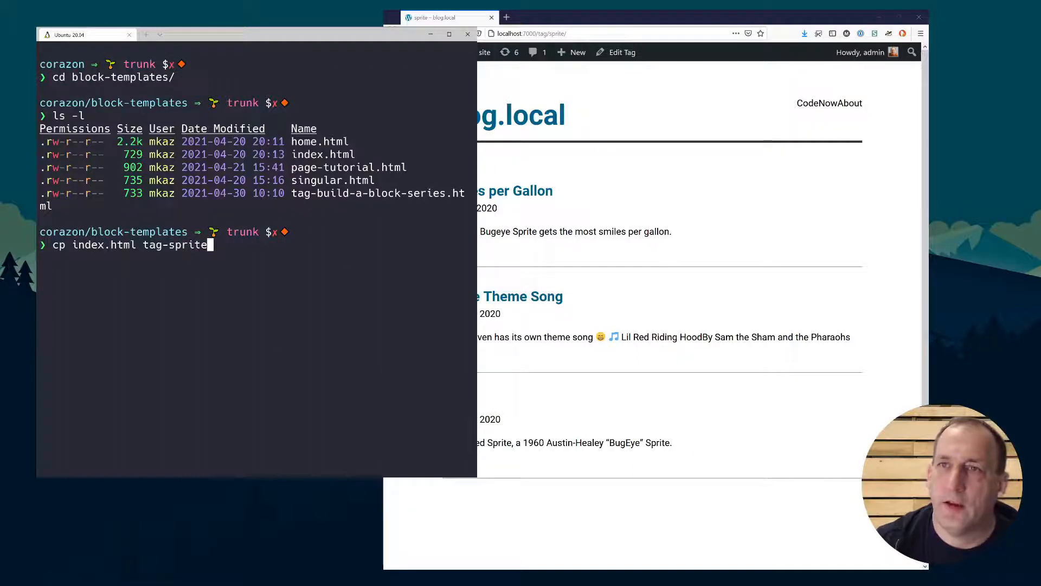
drag(549, 33, 567, 33)
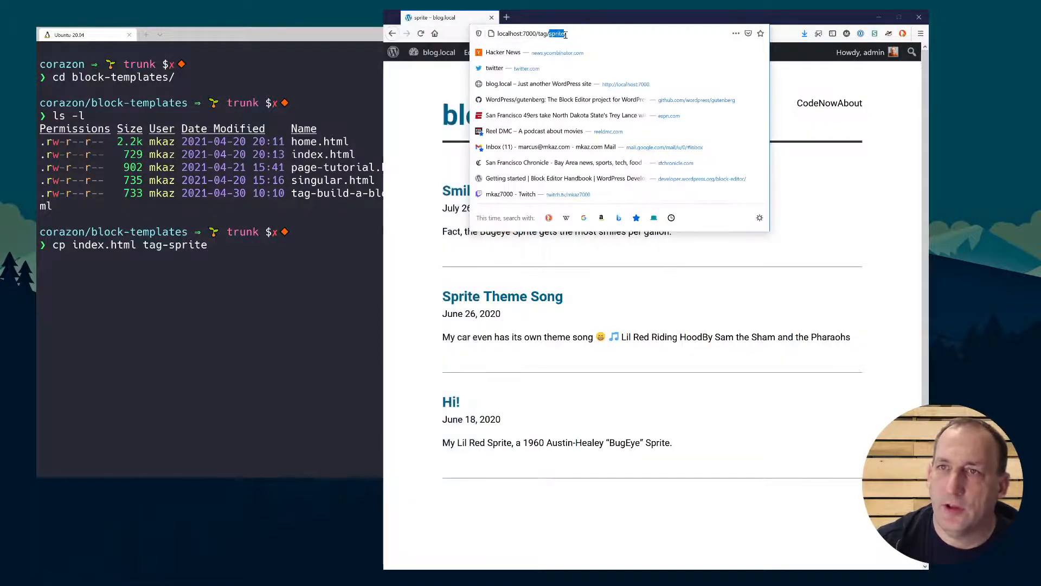
click(311, 240)
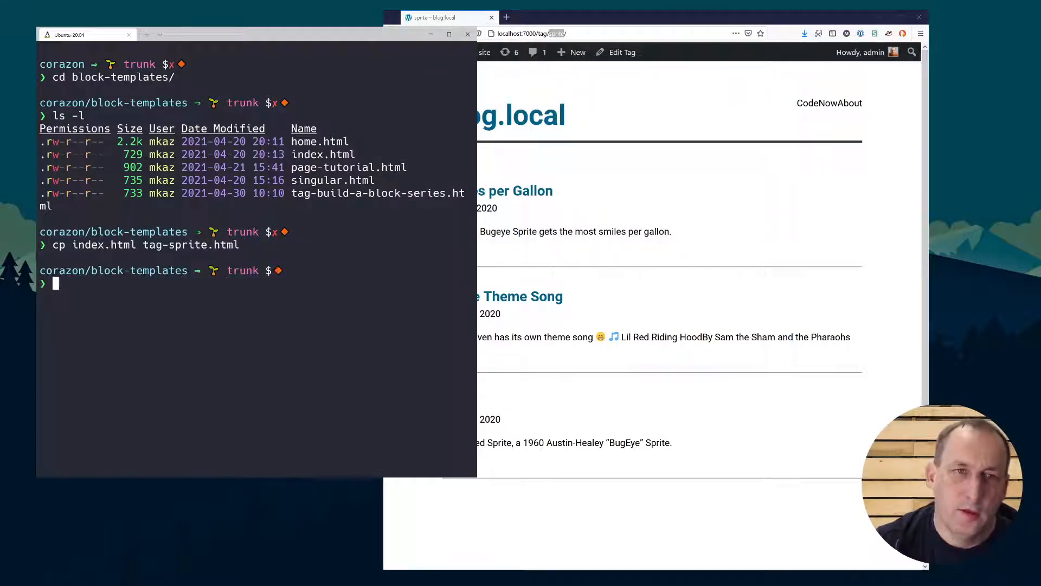
Step: Switch back to the browser and reload the sprite tag archive to check how it renders with the new template
key(alt+Tab)
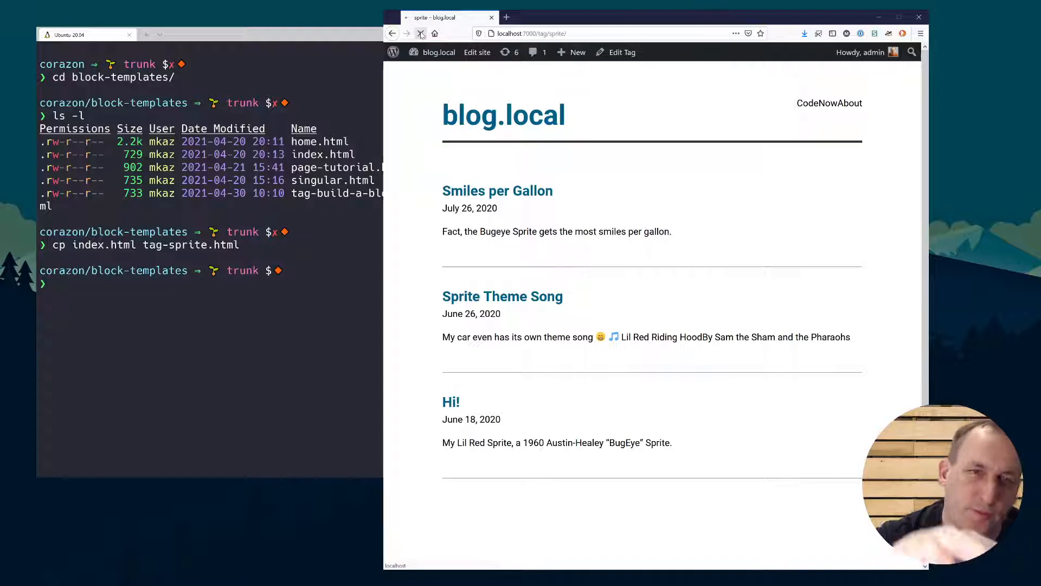
click(325, 364)
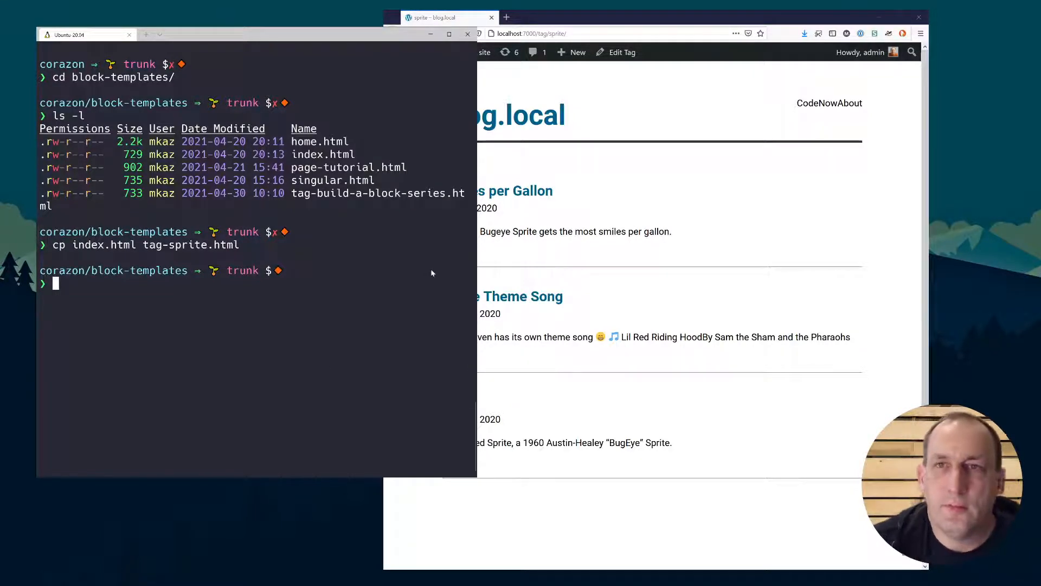
key(alt+Tab)
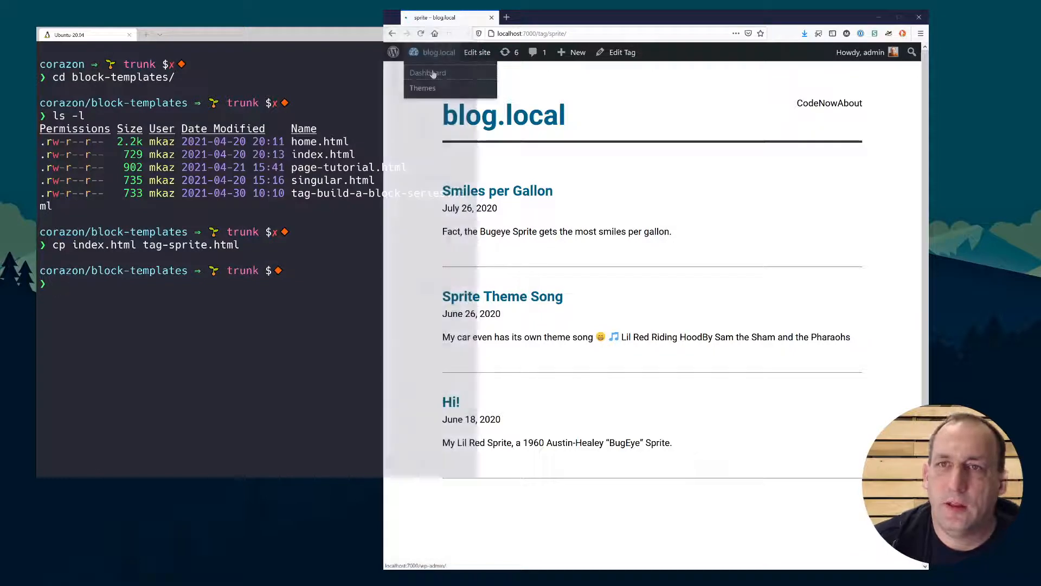
Step: Open the tag-sprite template in the Site Editor
click(432, 74)
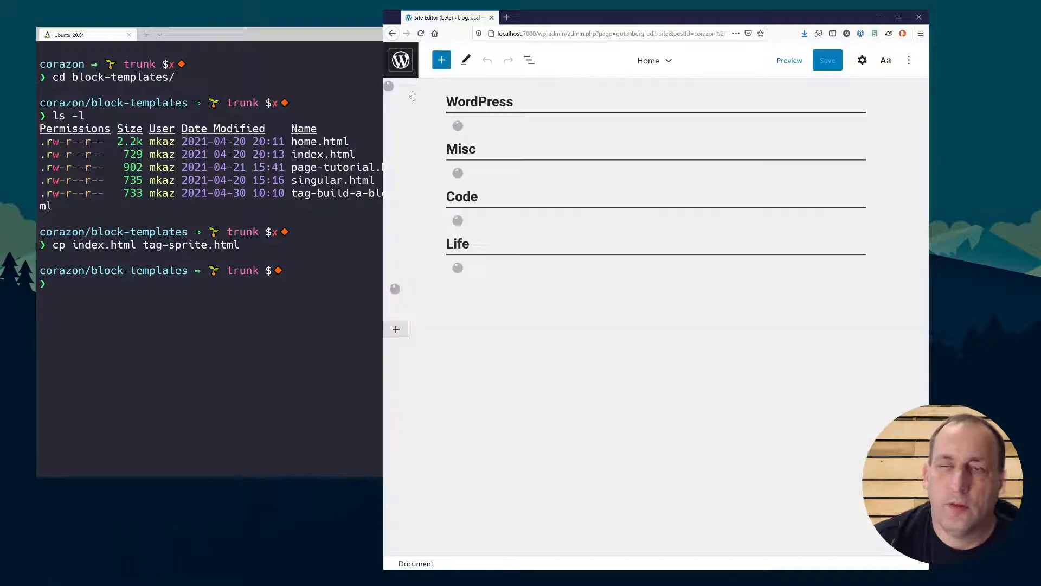
click(413, 60)
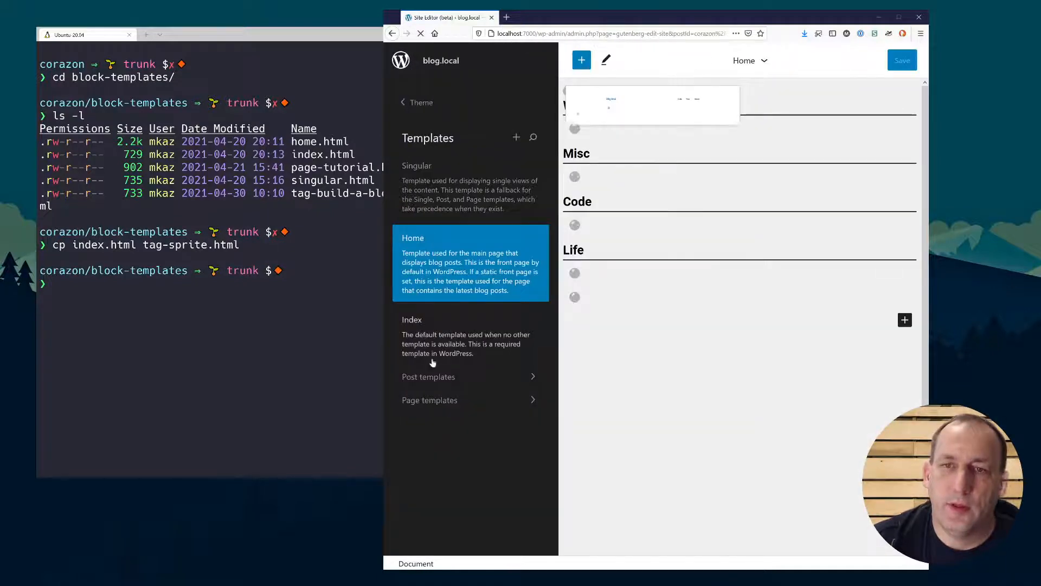
click(448, 380)
click(420, 196)
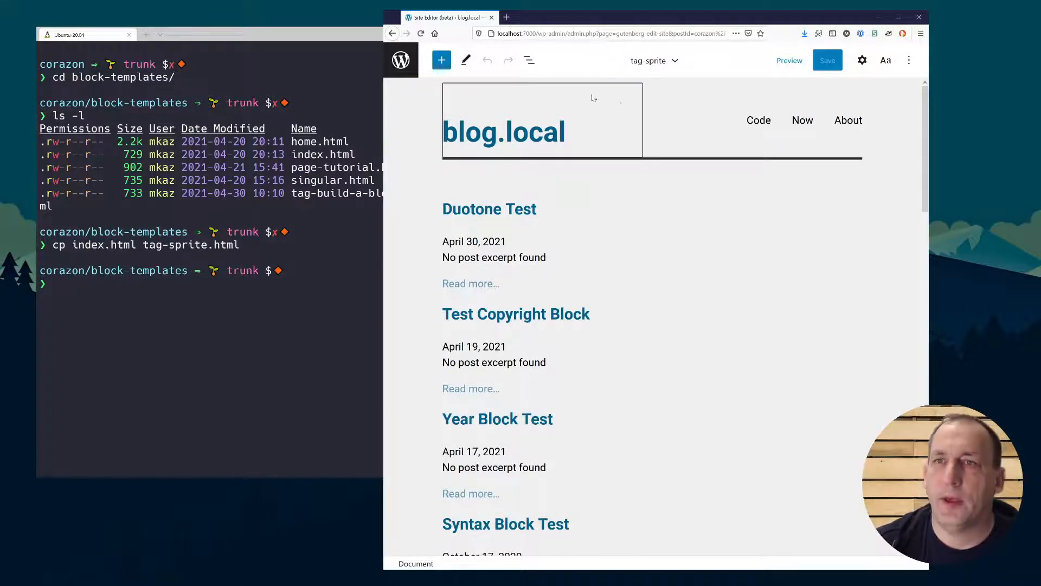
Step: Insert a Cover block at the end of the template's Group, below the Query block
scroll(603, 194, down, 10)
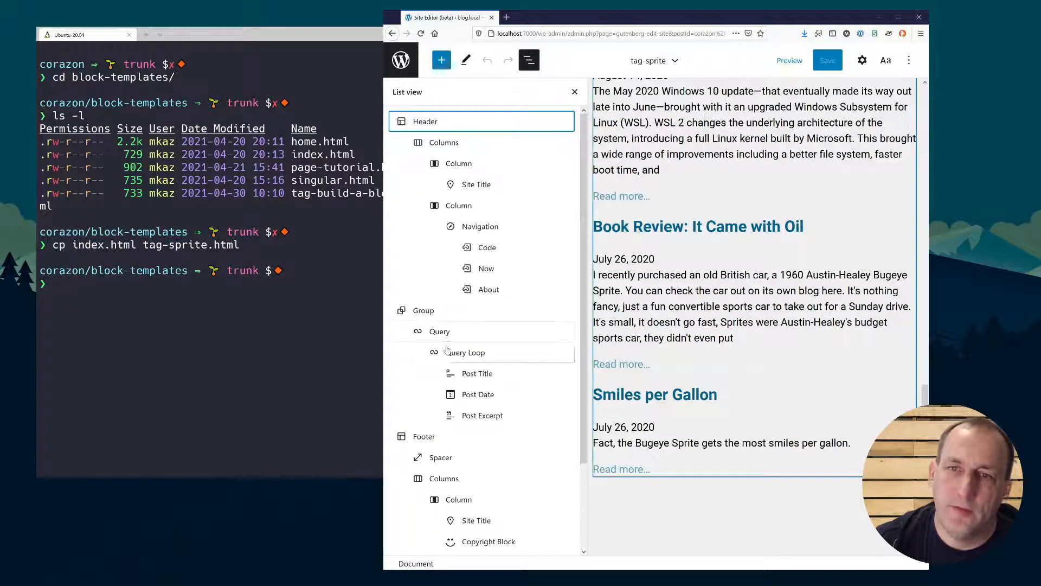
click(435, 312)
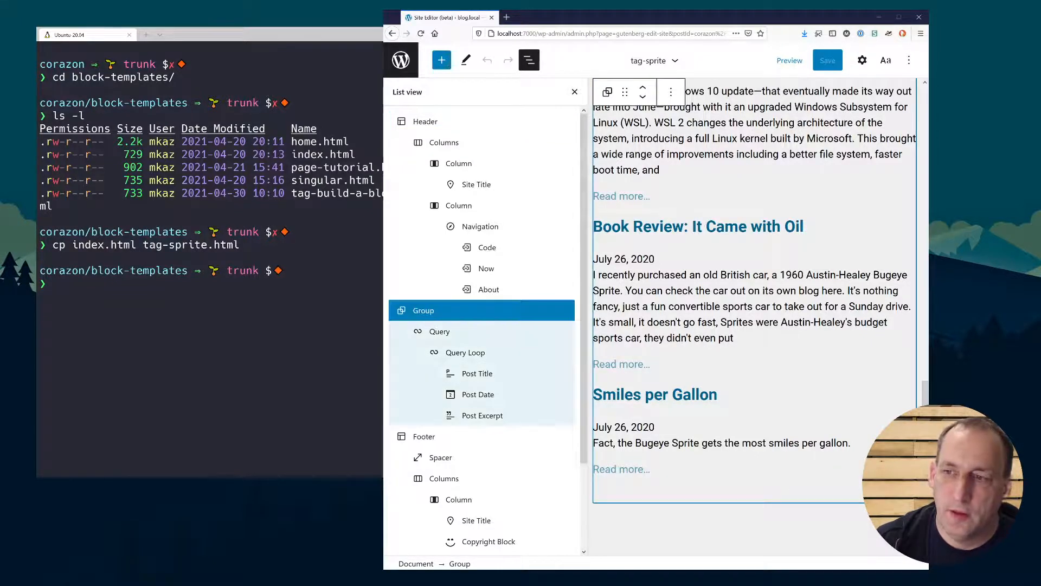
click(908, 494)
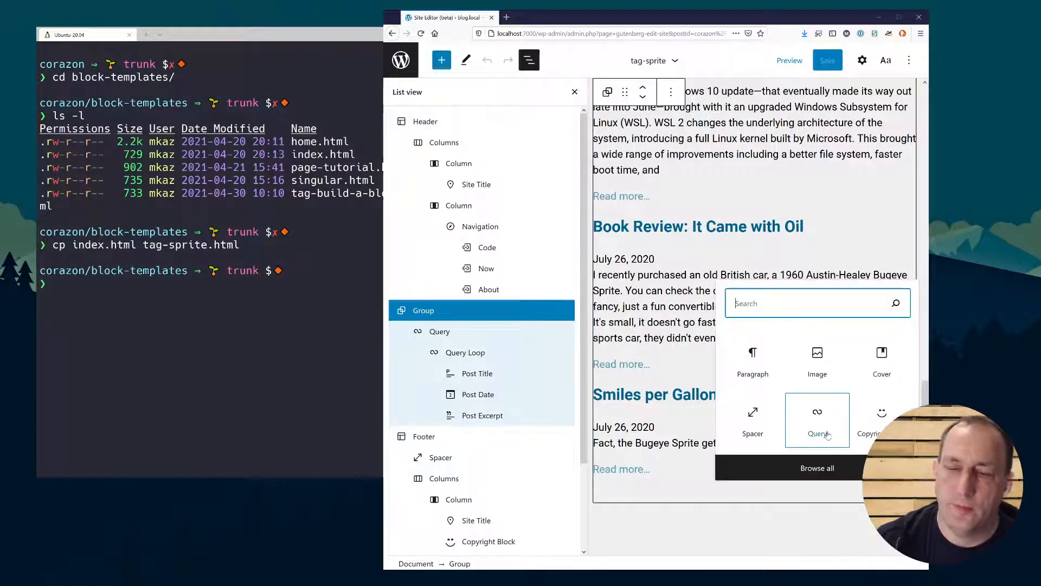
text(cover)
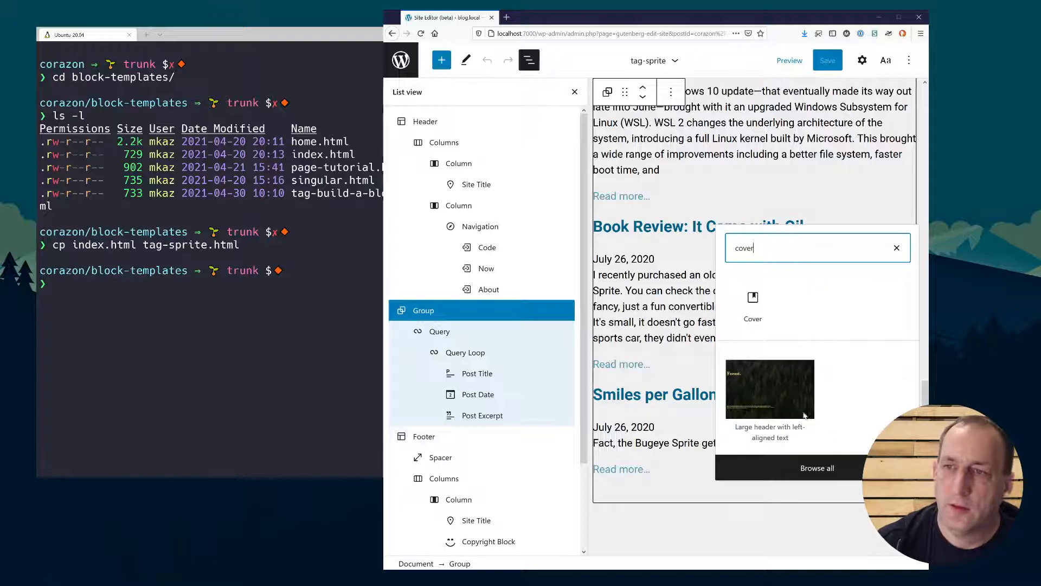
click(760, 306)
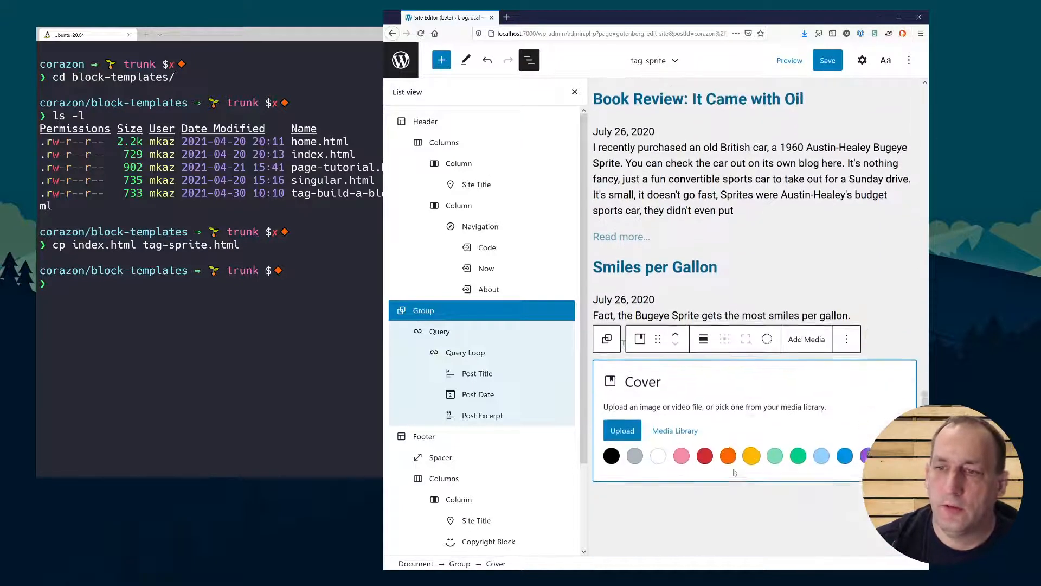
Step: Set the driving-compress.mp4 video from the media library as the cover's background
click(688, 408)
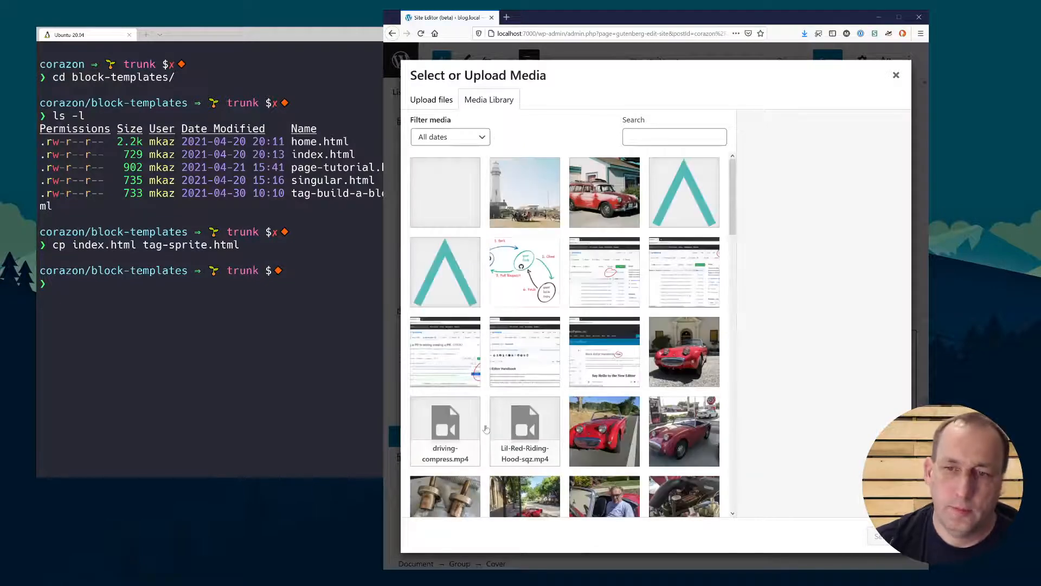
click(440, 443)
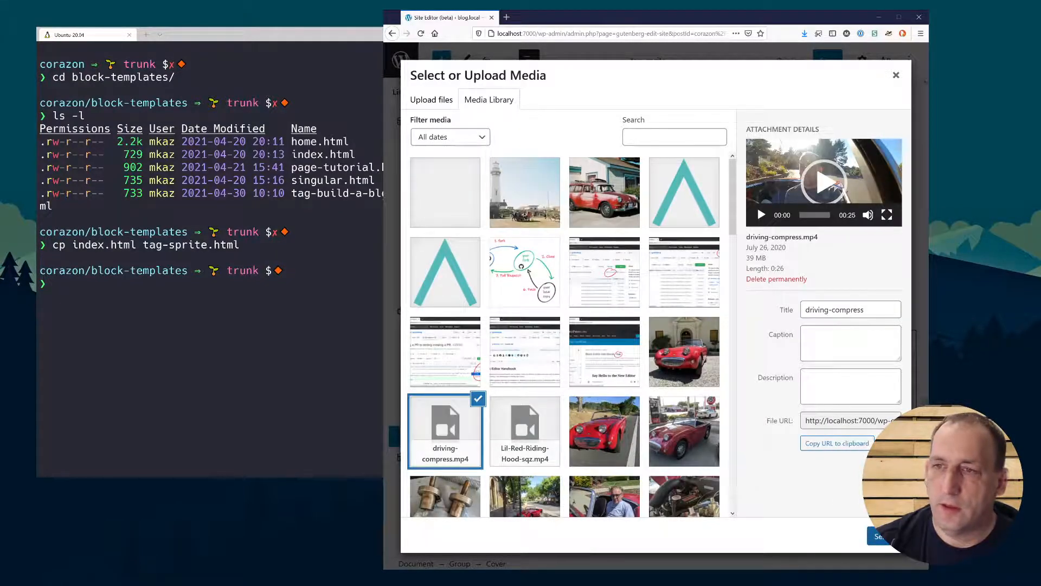
click(886, 536)
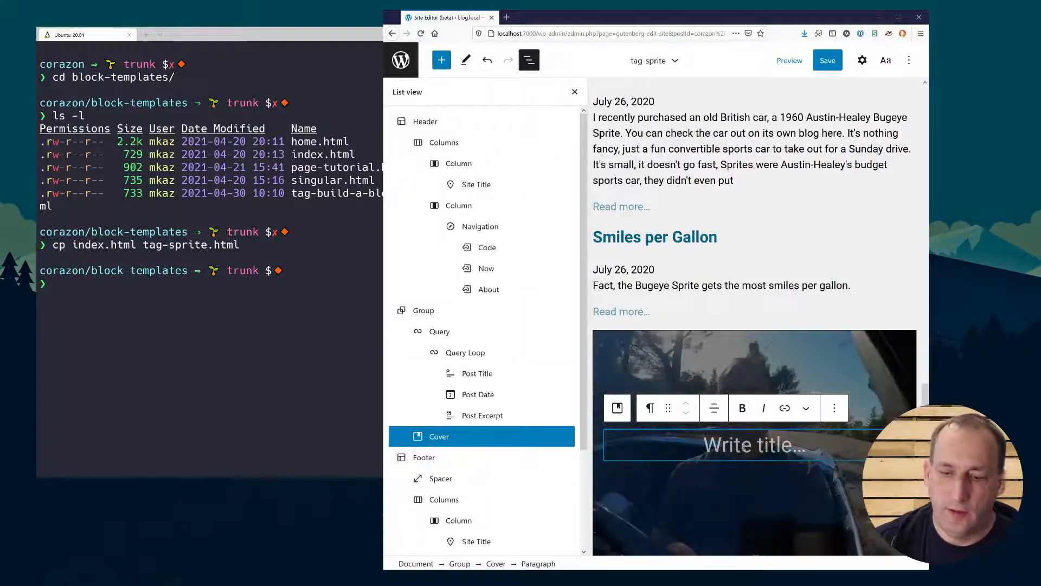
Step: Enter the cover title Austin-Healey "Bugeye" Sprite
text(Austin-Hela)
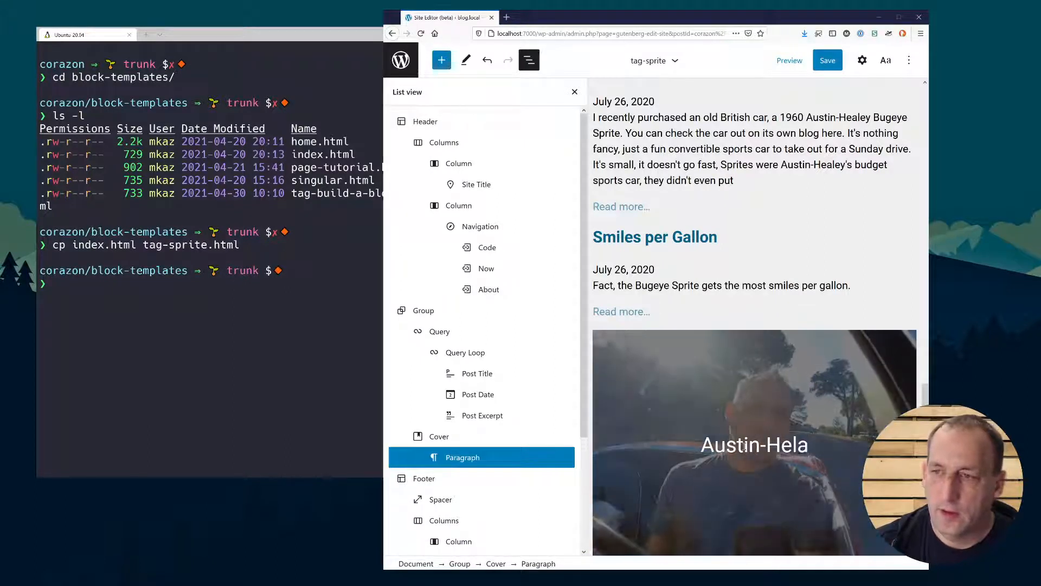
key(BackSpace)
key(BackSpace)
text(ale)
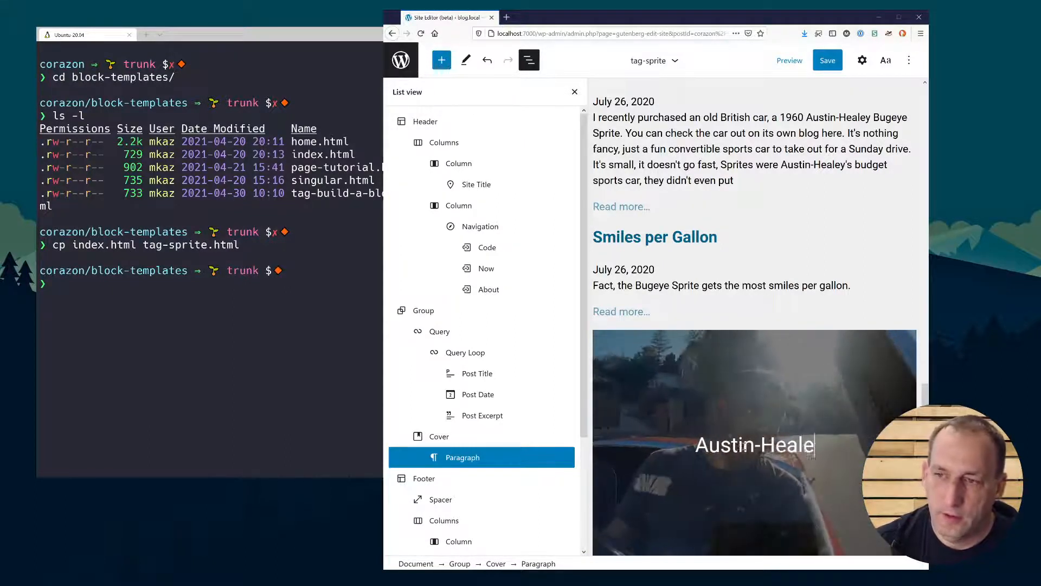
text(y "Buy)
key(BackSpace)
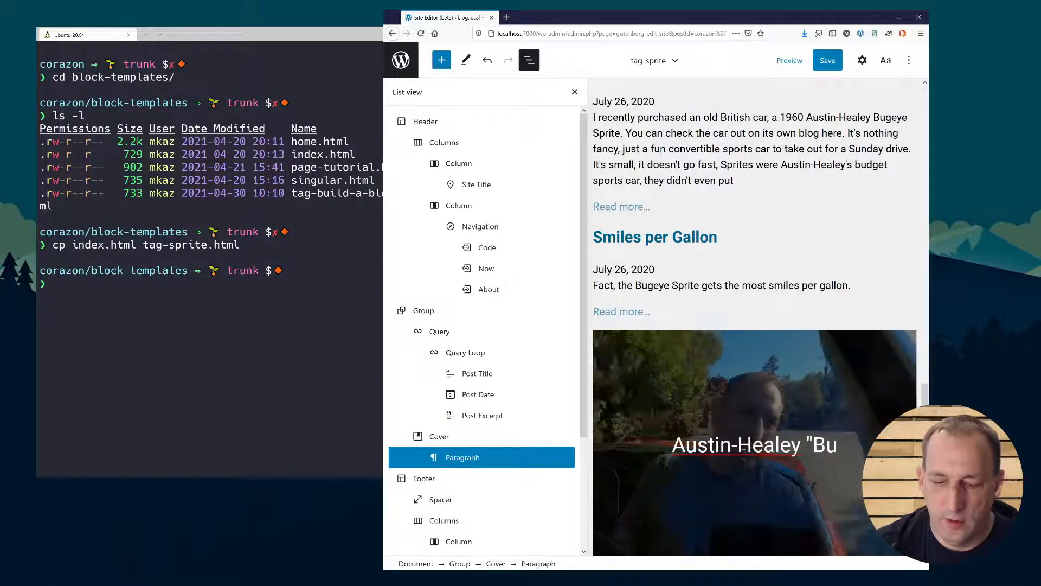
text(geye)
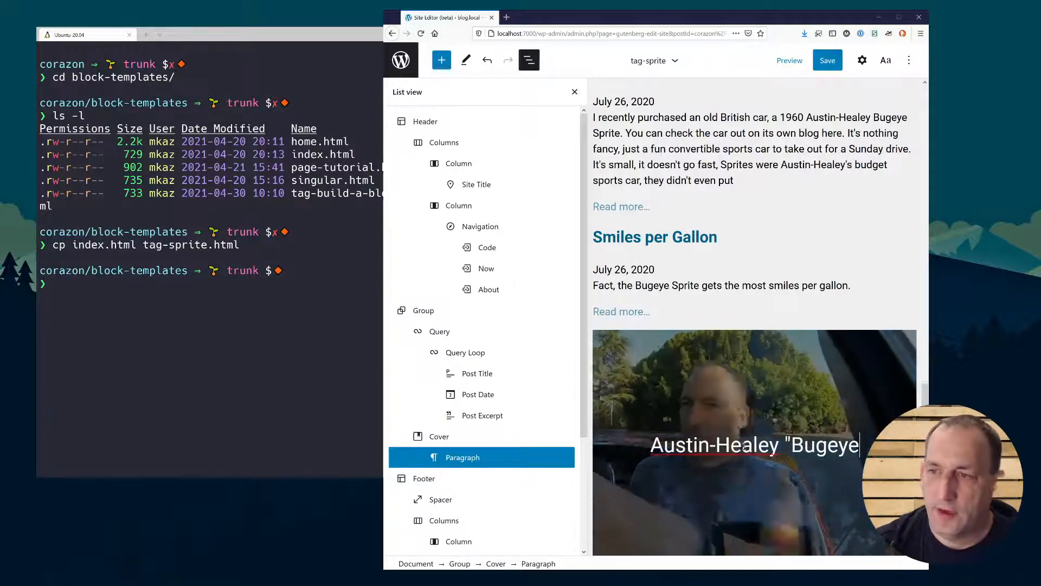
text(" Sprite)
Step: Select the Cover block and set its content position to bottom left
click(709, 444)
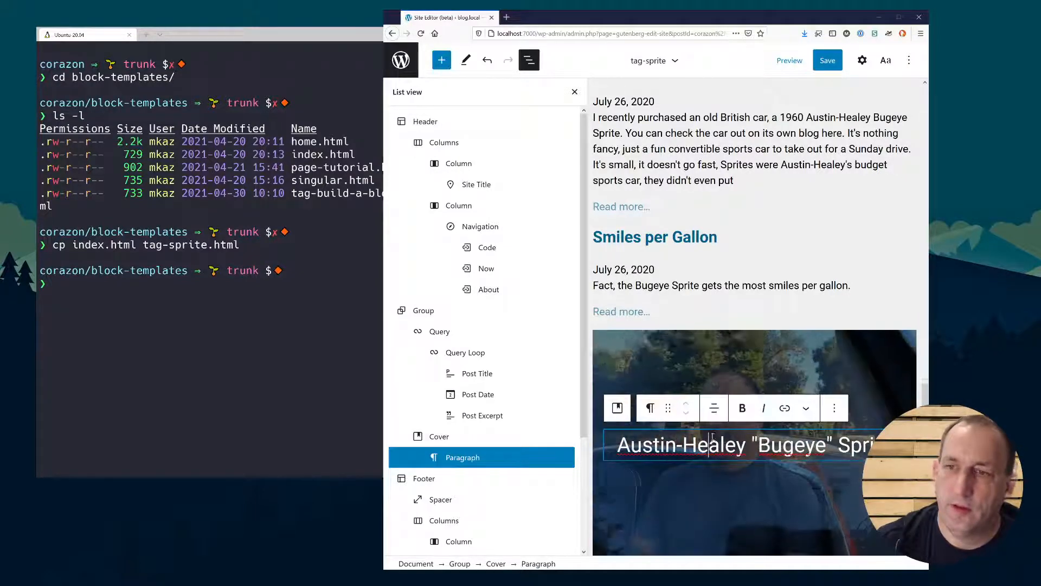
click(667, 361)
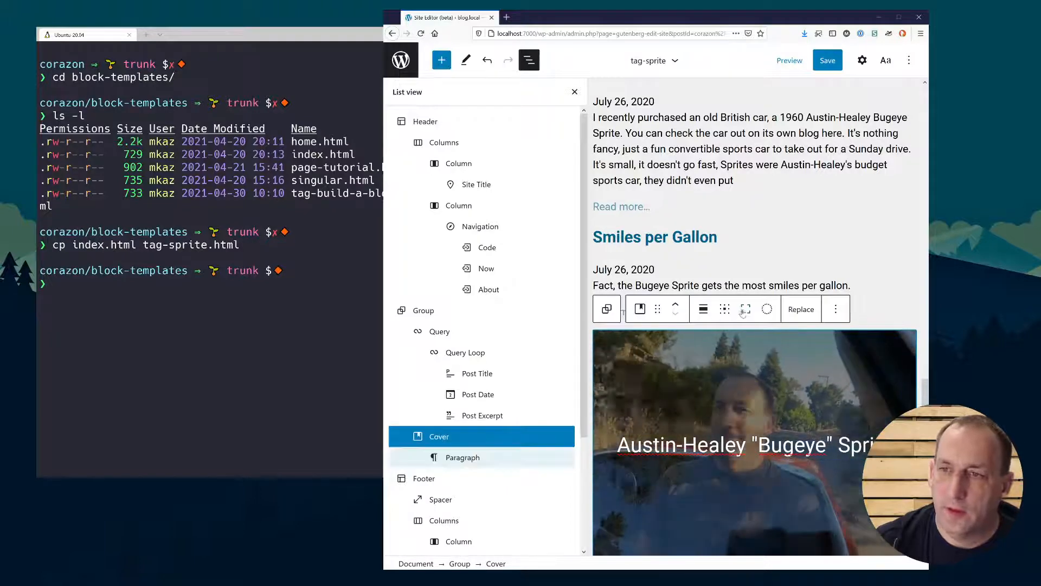
click(725, 309)
click(724, 380)
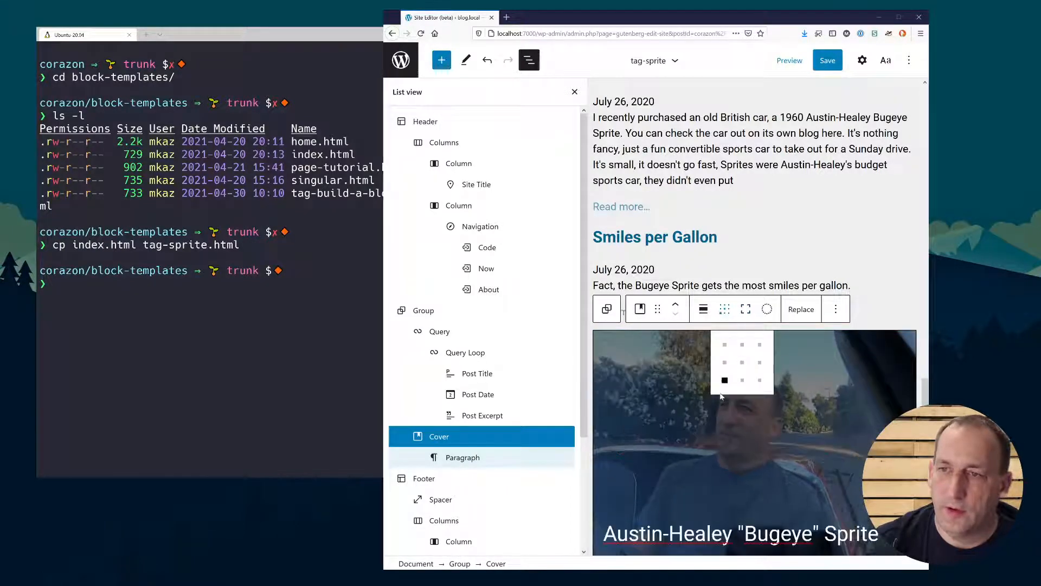
Step: Apply the magenta and yellow duotone preset to the Cover block and close the block list view
click(767, 308)
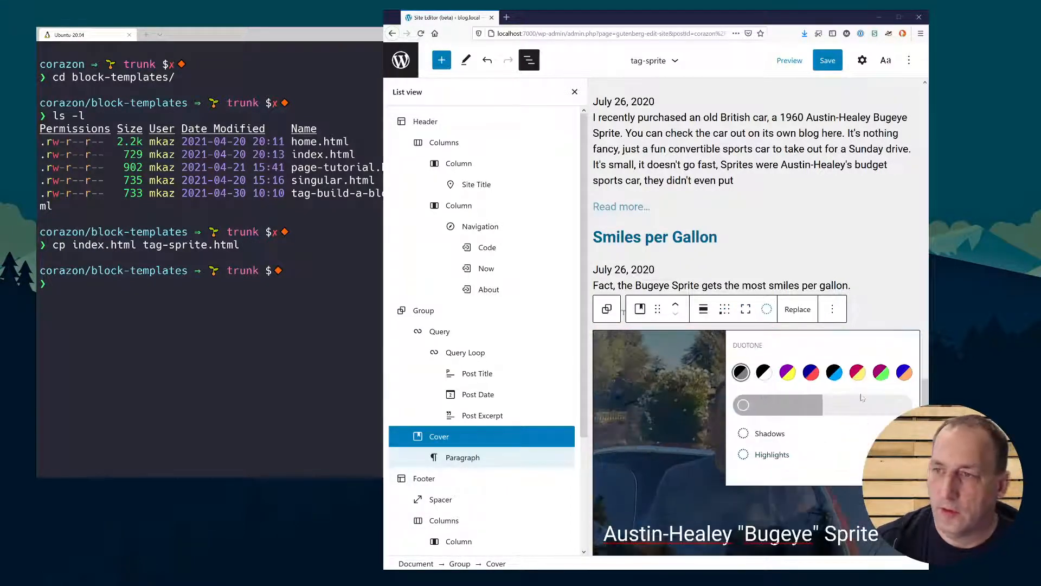
click(857, 372)
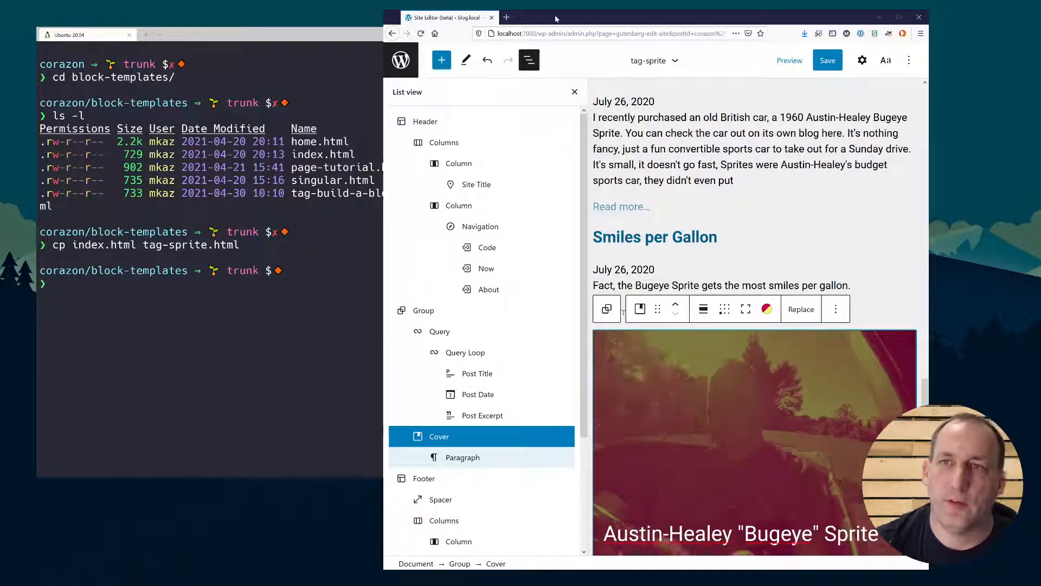
click(528, 60)
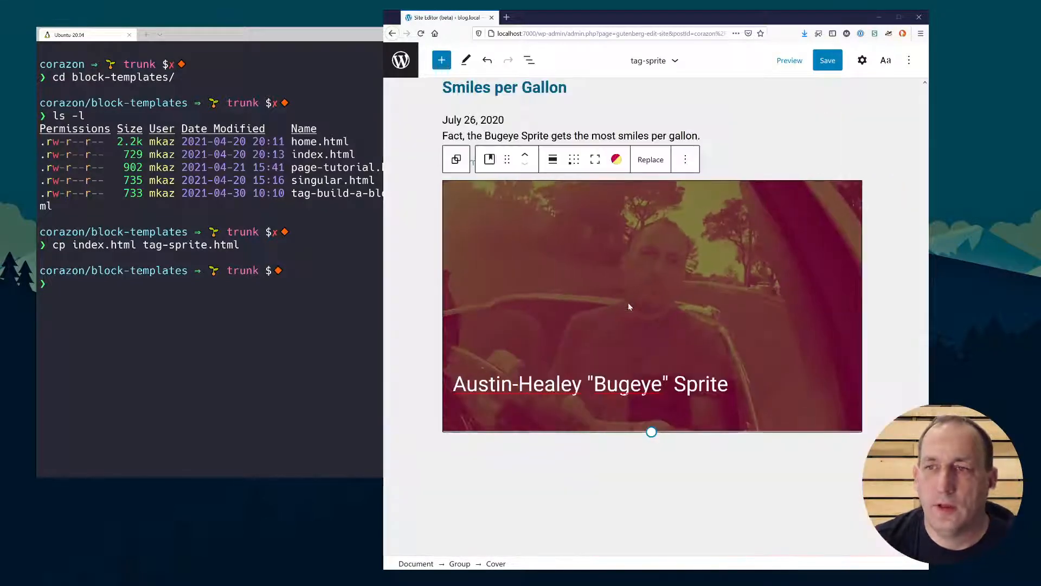
Step: Set the Cover block to full width and move it above the Query block, directly below the header
click(552, 159)
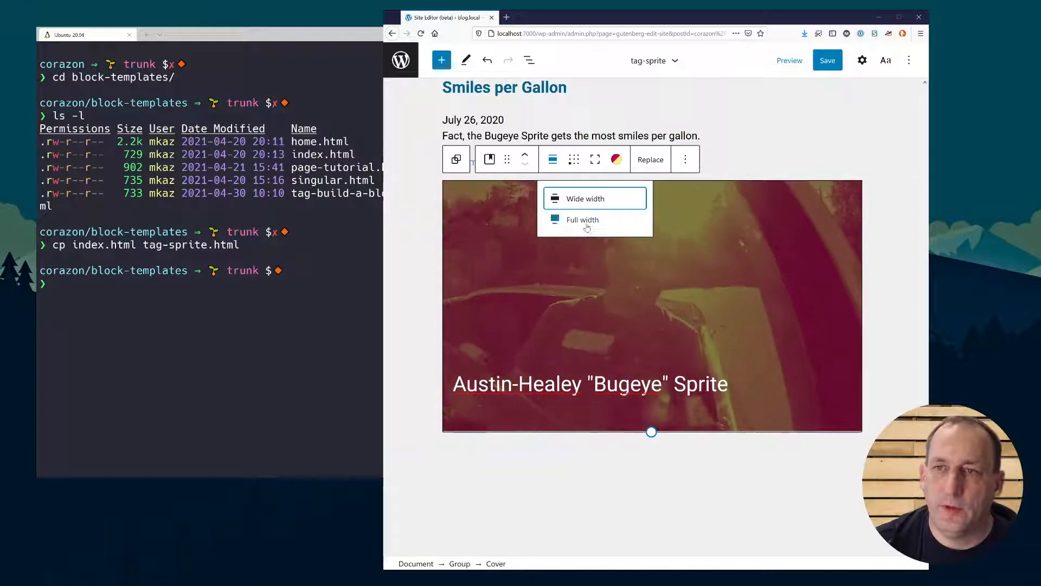
click(585, 220)
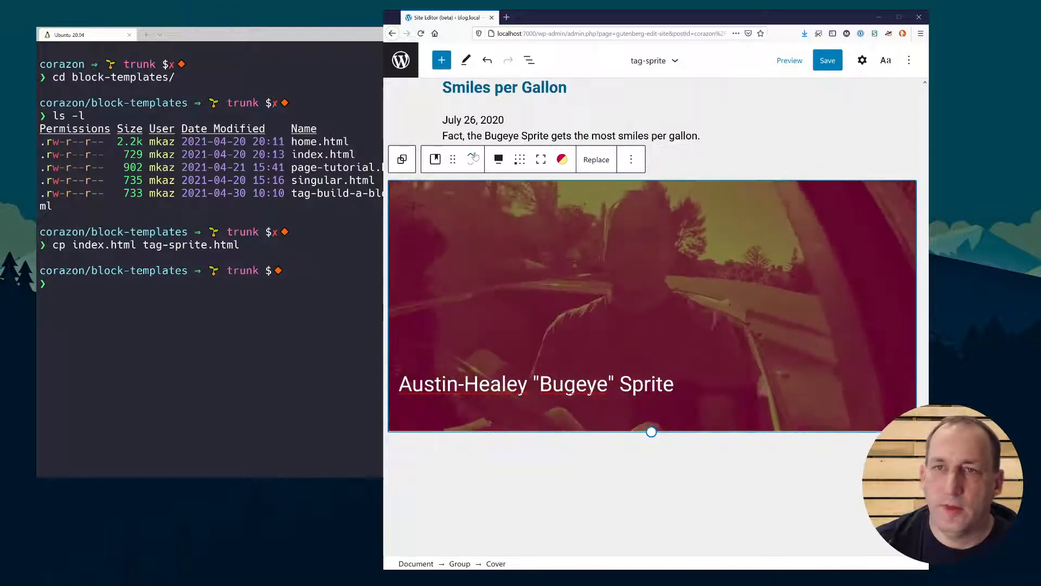
click(473, 157)
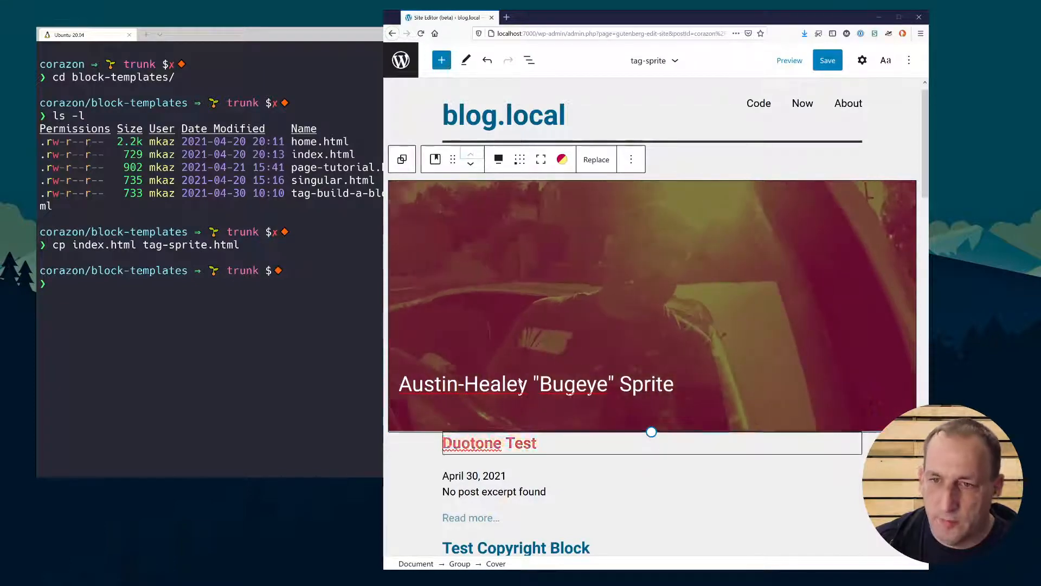
Step: Add a Spacer block to the Group between the cover and the post list, and save the tag-sprite template
scroll(639, 487, down, 5)
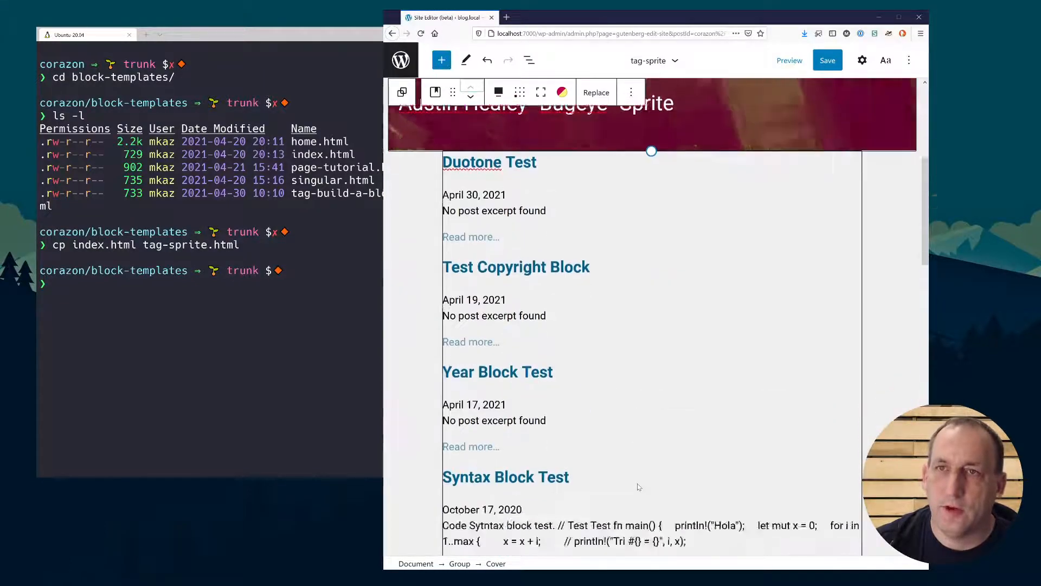
scroll(639, 487, down, 15)
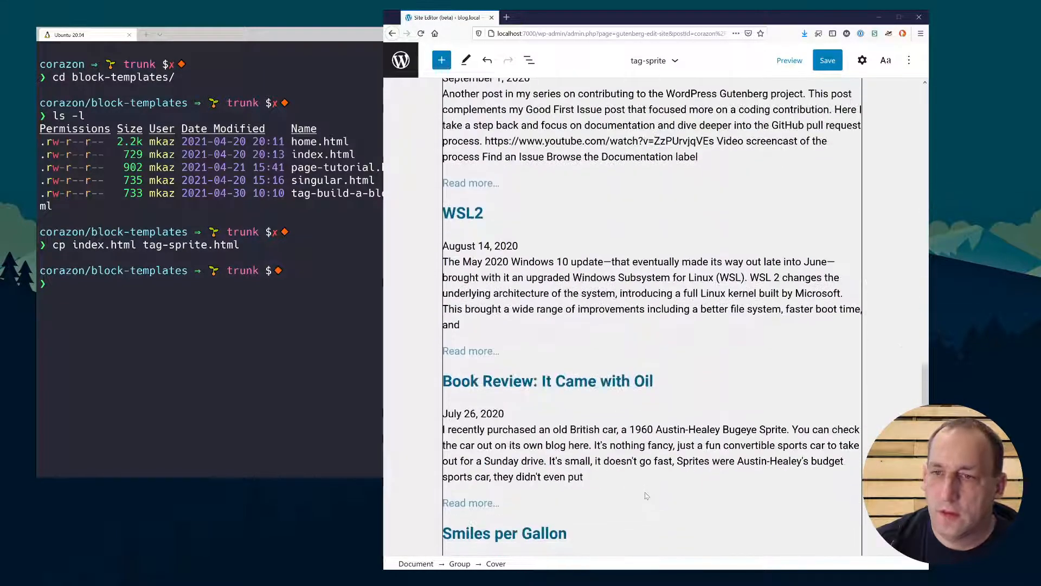
scroll(646, 496, down, 5)
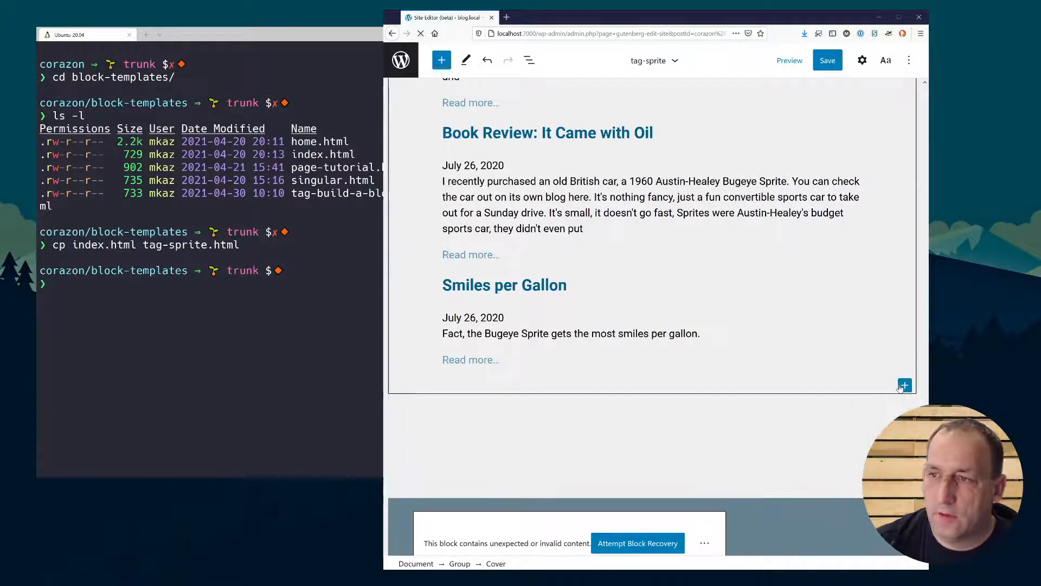
click(905, 385)
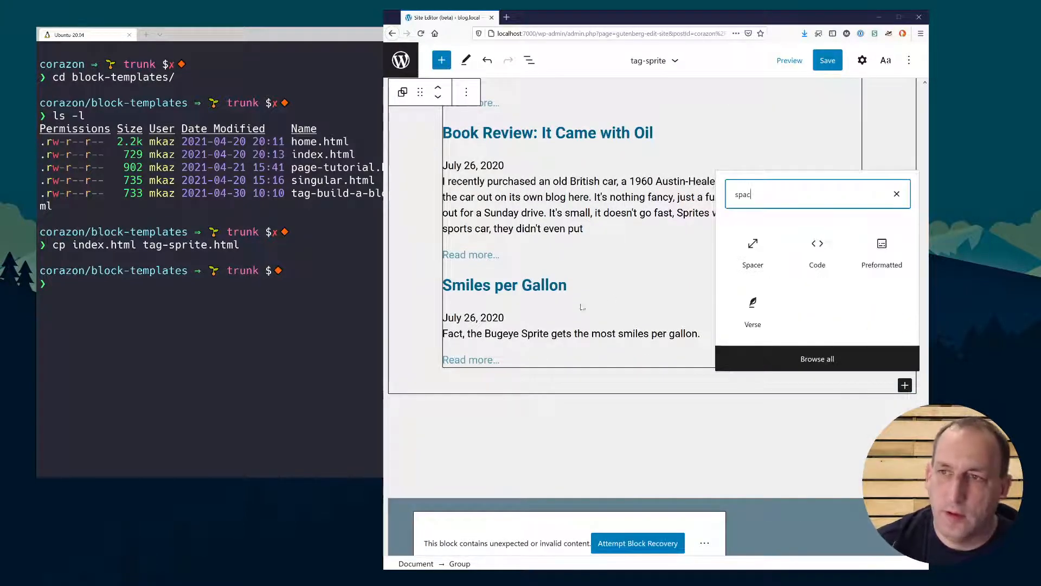
click(738, 256)
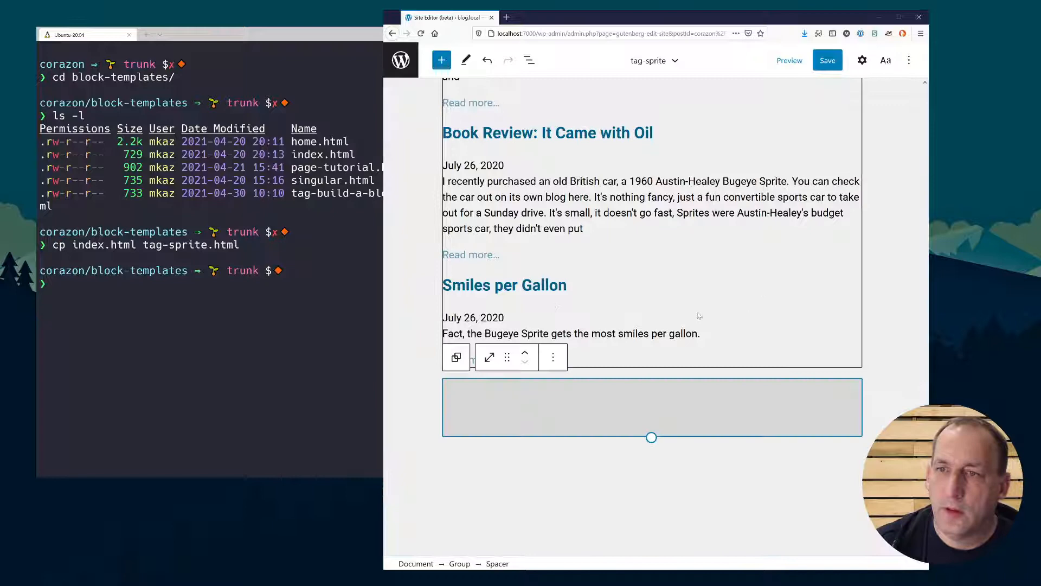
click(523, 354)
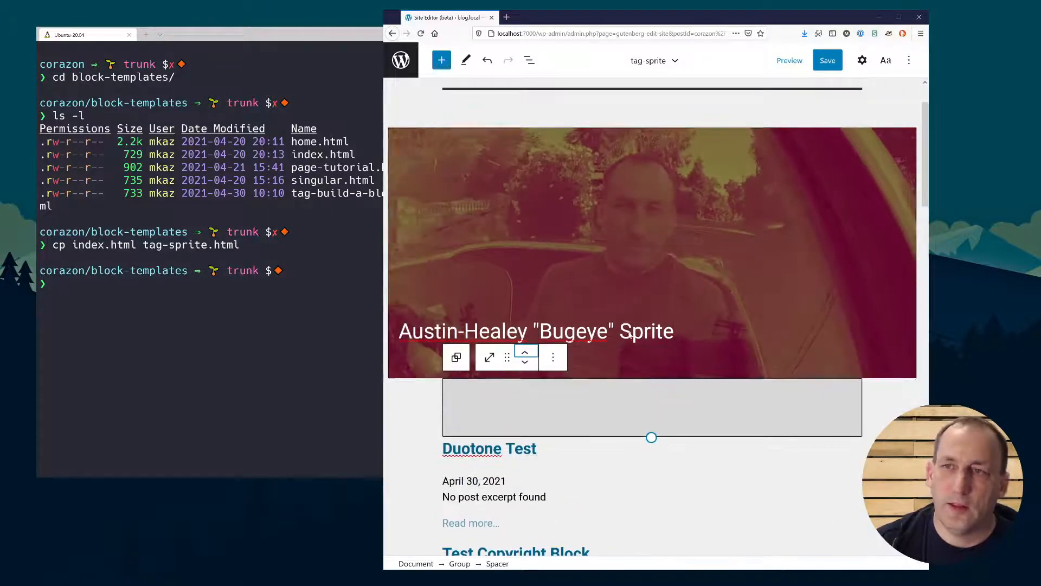
click(827, 60)
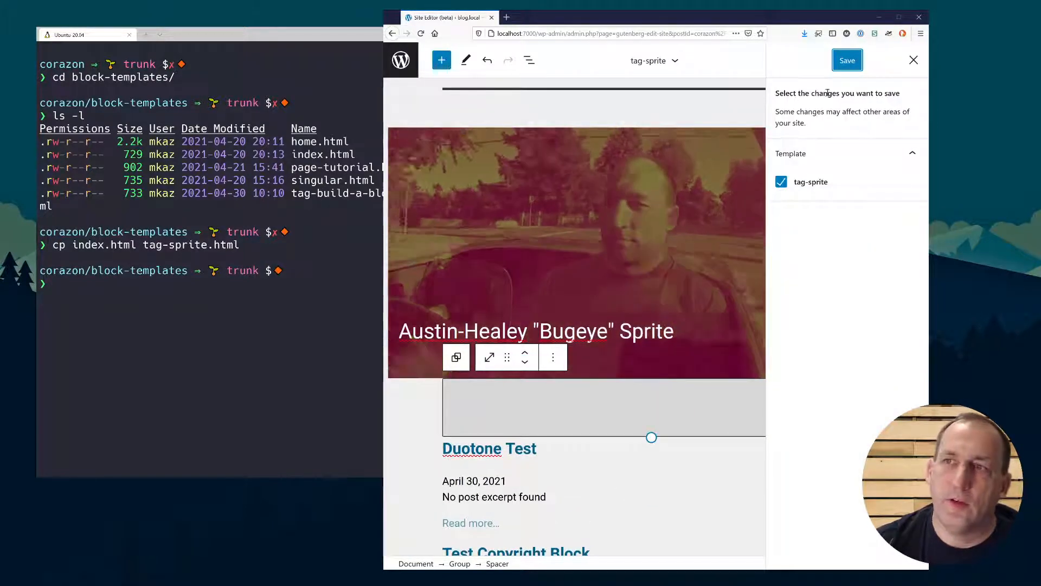
click(848, 60)
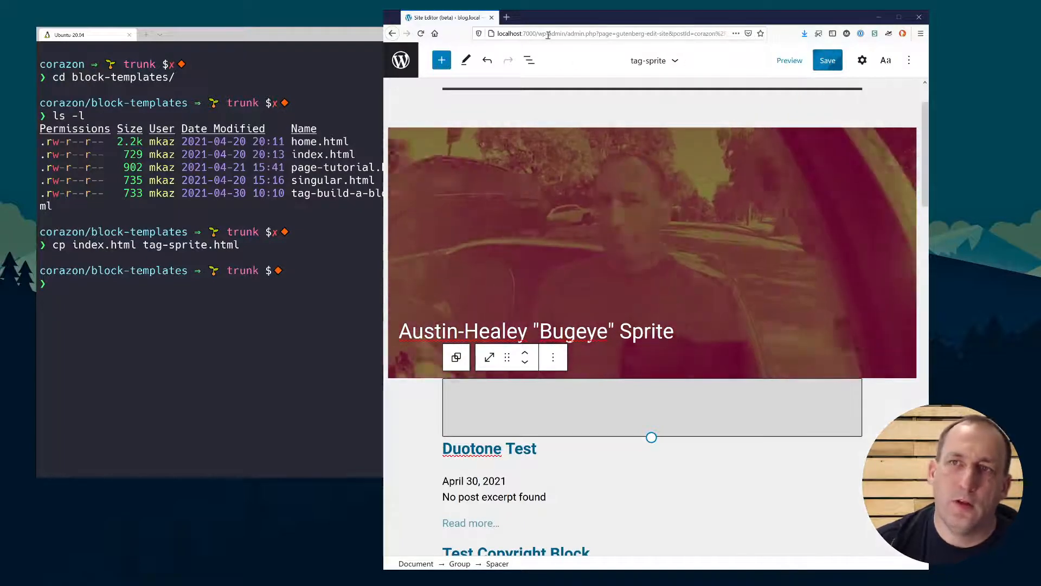
Step: Open localhost:7000/tag/sprite and examine the published tag page with its video cover, post list and footer
click(540, 34)
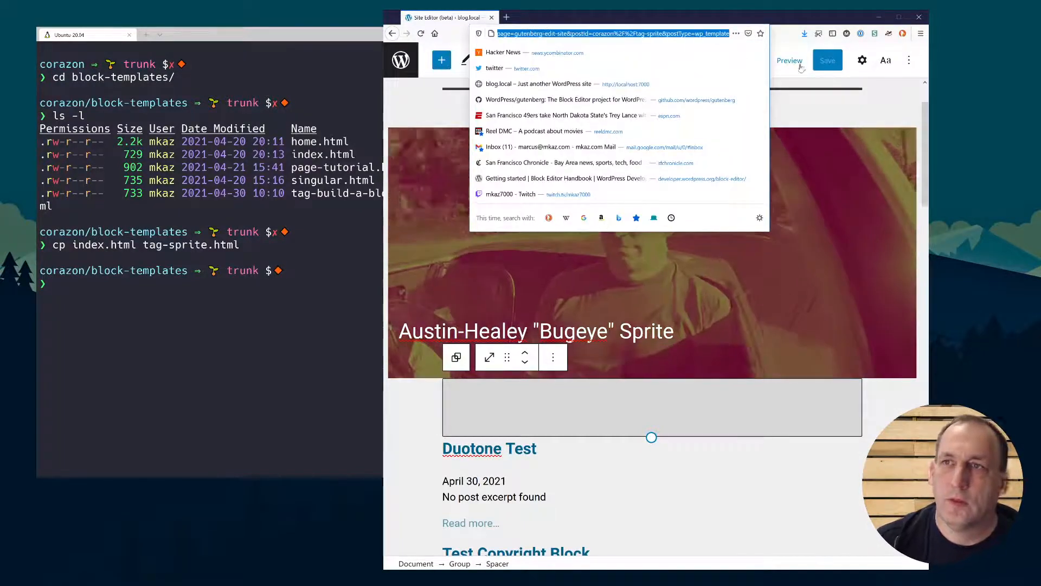
text(localhost:7000/tag)
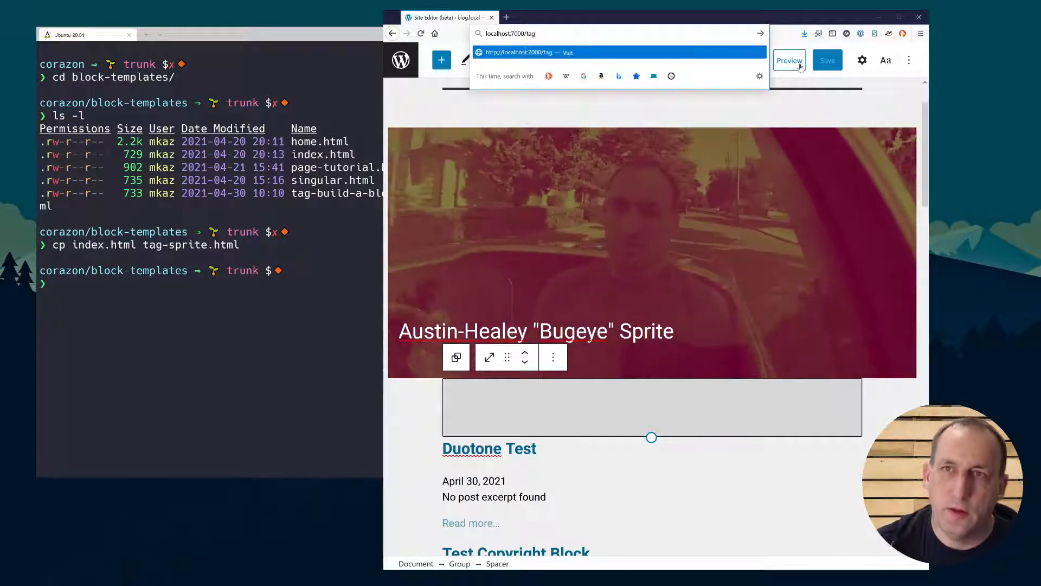
text(/sprite.)
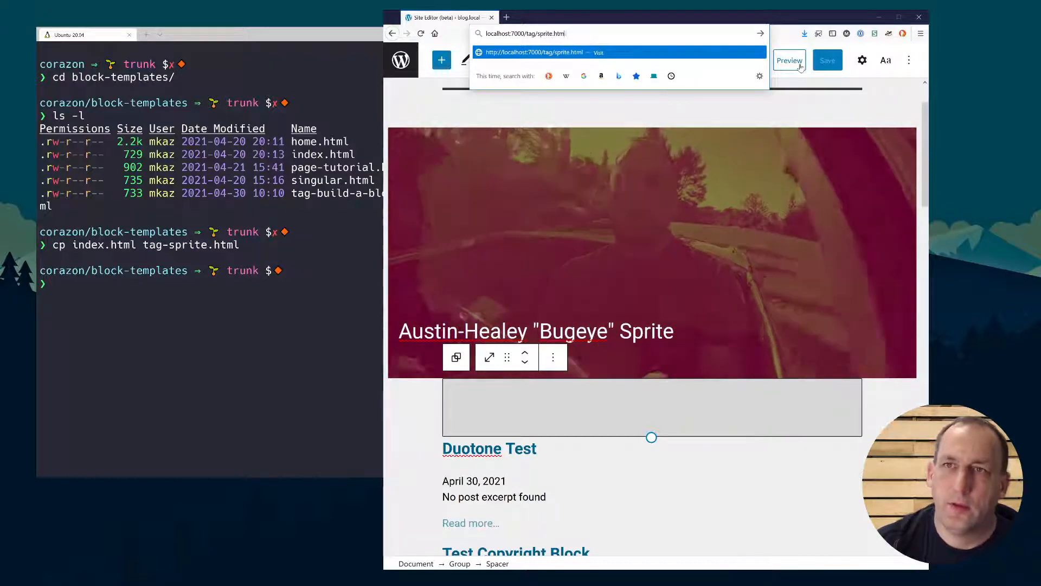
key(Return)
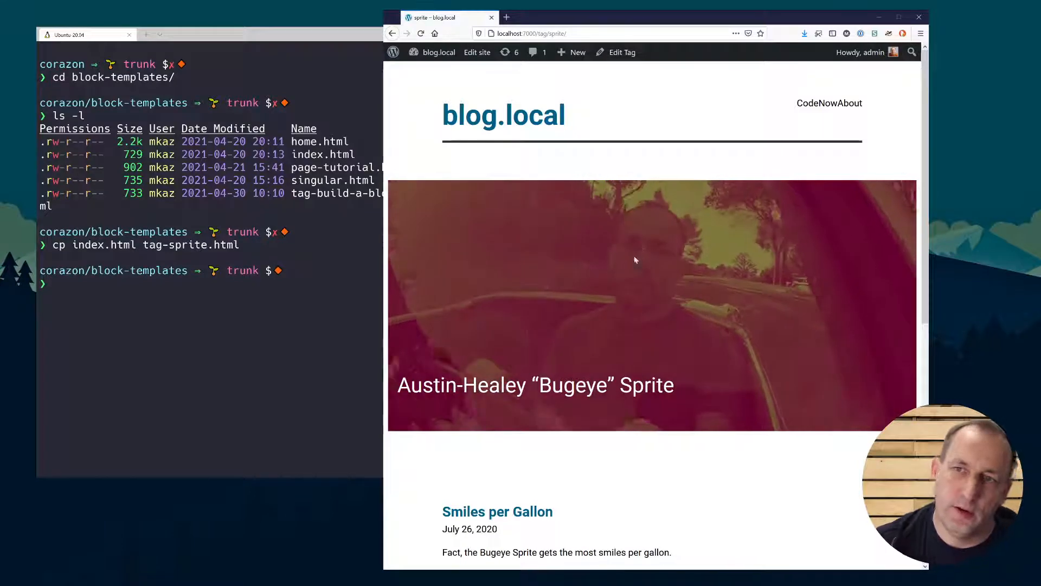
scroll(624, 261, down, 2)
scroll(677, 383, down, 10)
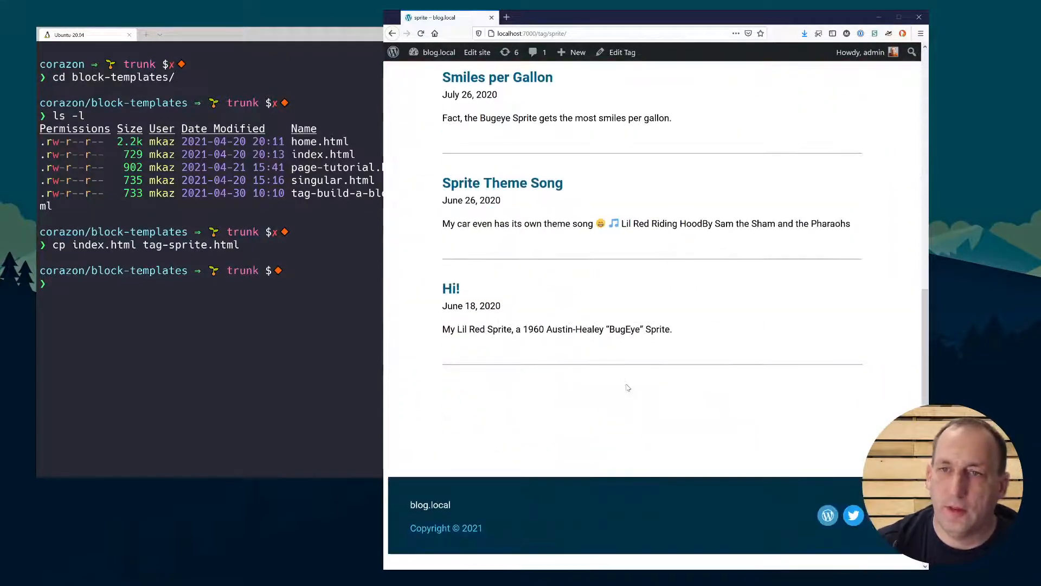
scroll(627, 385, up, 5)
scroll(632, 382, up, 5)
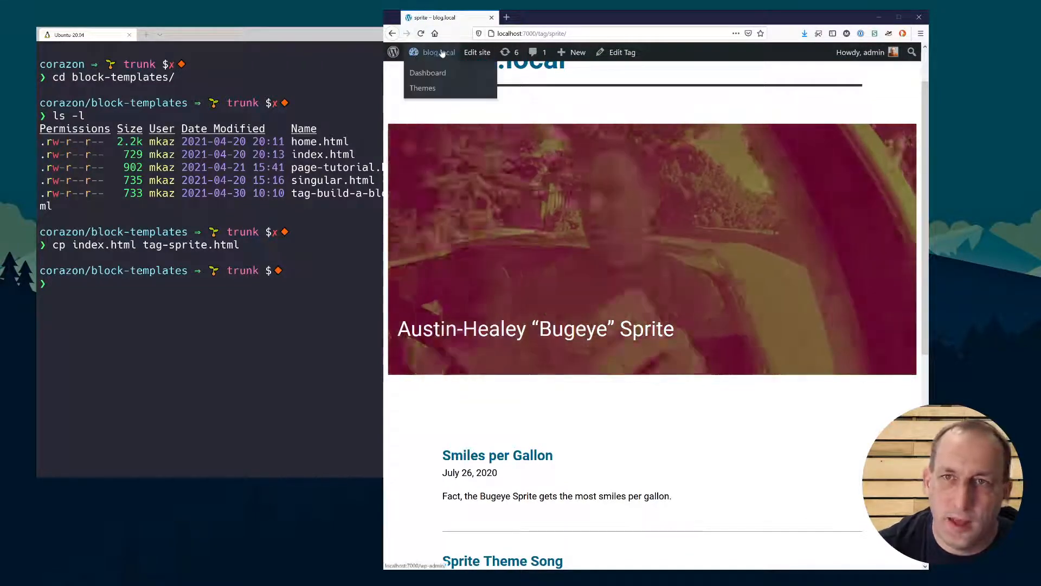
Step: Open the tag-sprite template for editing from the admin's template list and switch it to the code editor
click(422, 88)
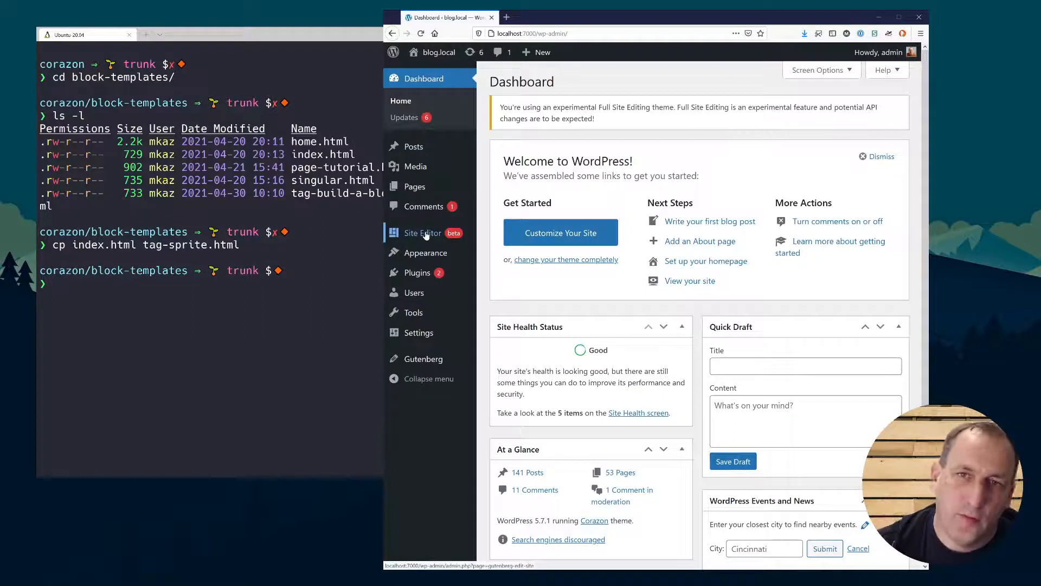
mouse_move(428, 256)
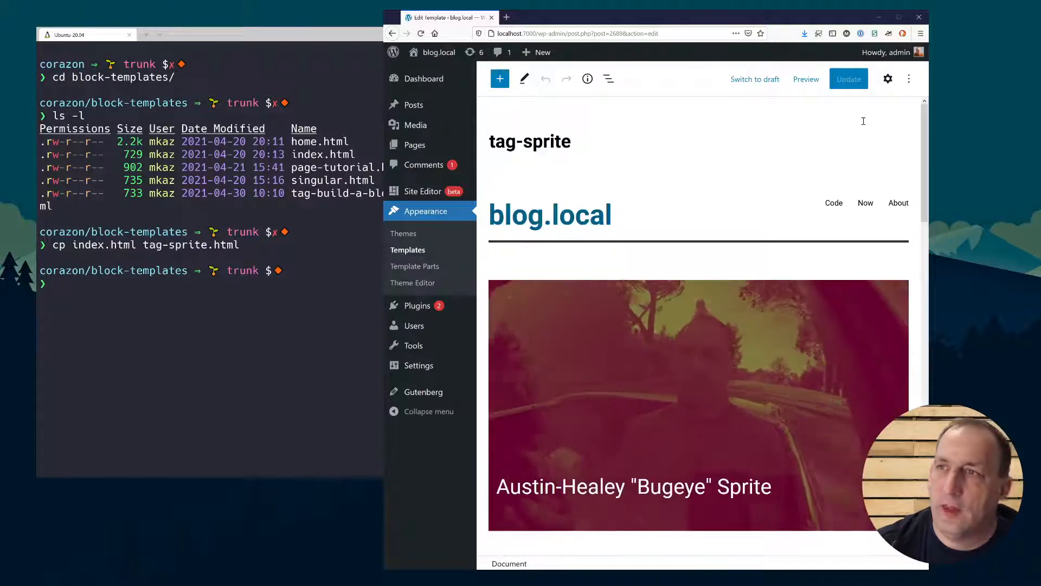
click(908, 79)
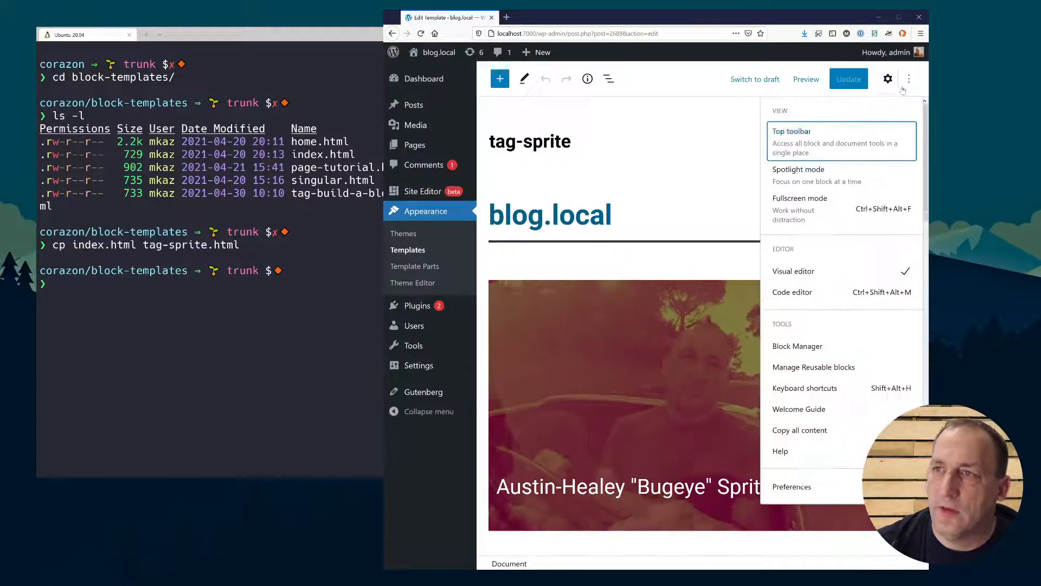
click(793, 292)
click(610, 265)
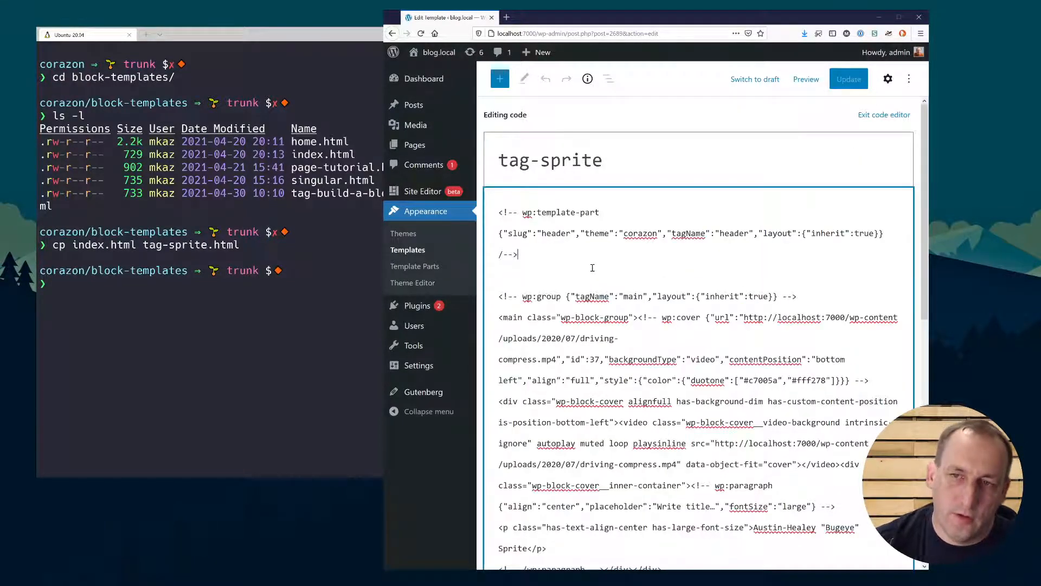
Step: Copy the entire block markup of the tag-sprite template and return to the visual editor
scroll(593, 267, down, 10)
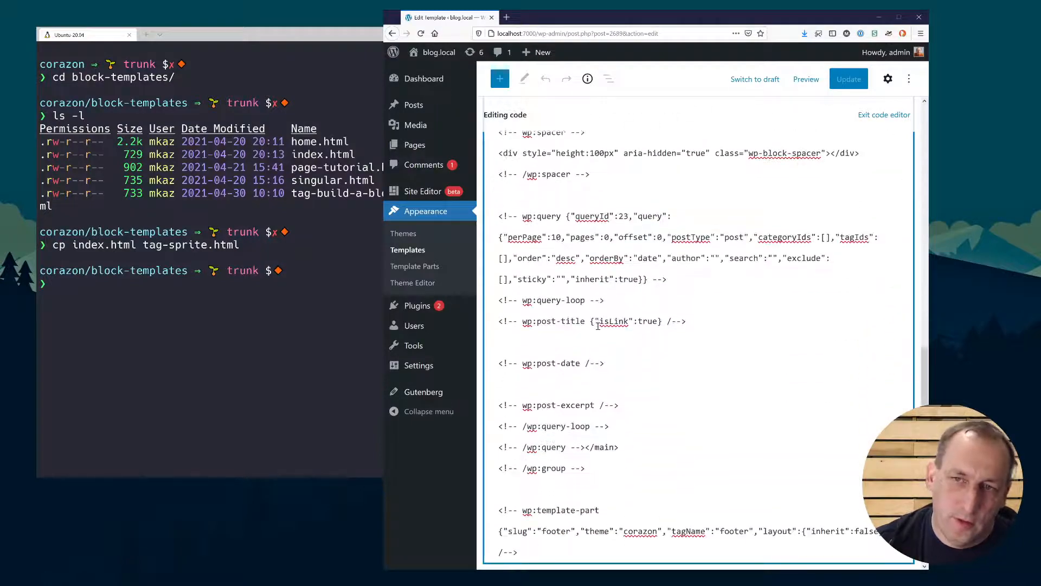
scroll(598, 326, up, 10)
click(598, 325)
key(ctrl+a)
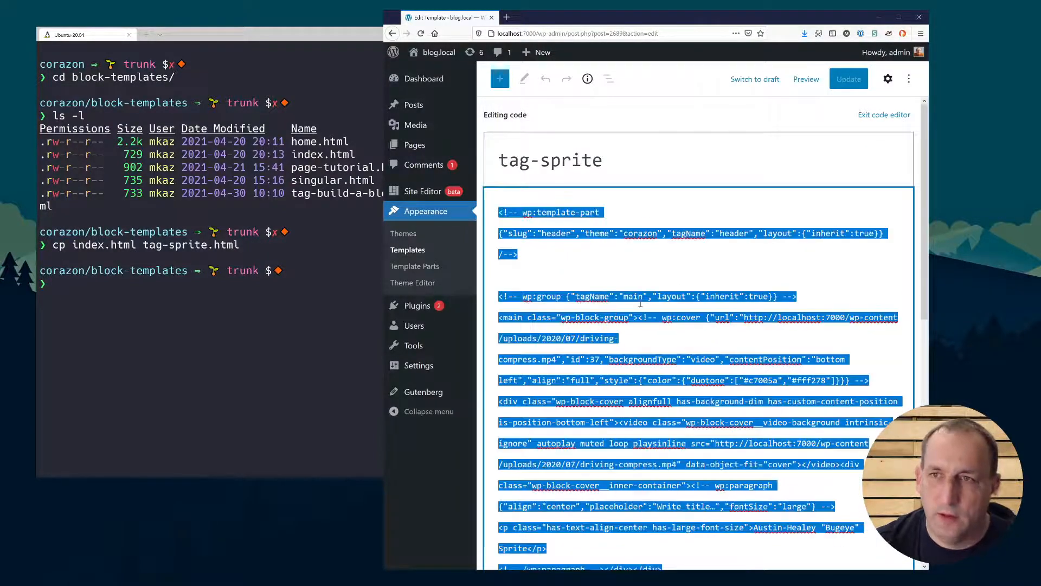
click(868, 116)
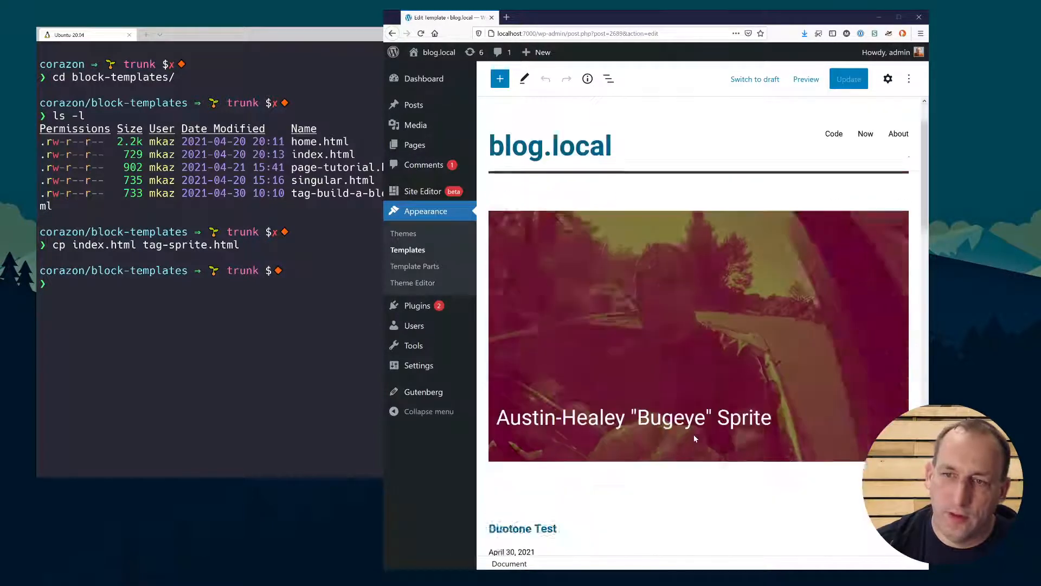
scroll(694, 438, down, 3)
Step: Switch to the Ubuntu terminal and open tag-sprite.html in Vim
click(335, 401)
text(vim t)
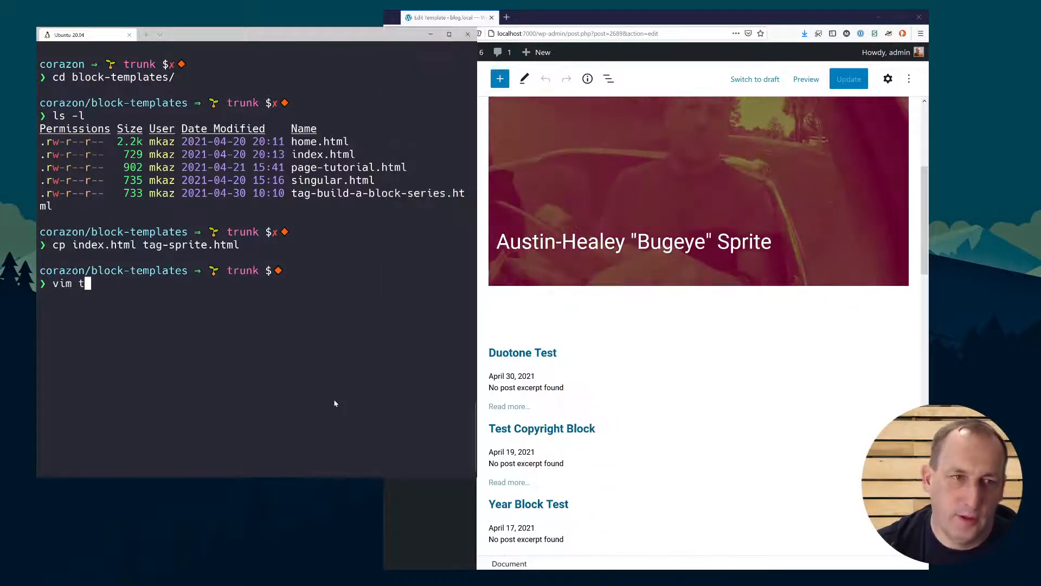
key(Tab)
text(s)
key(Tab)
key(Return)
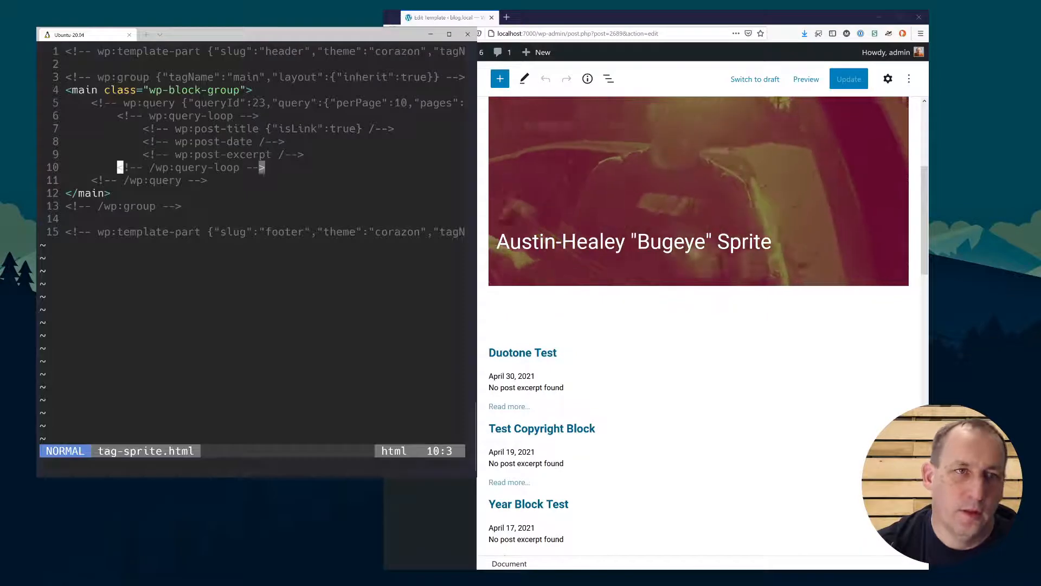
Step: Replace the whole content of tag-sprite.html with the copied template markup, save the file and quit Vim
key(g)
key(g)
key(d)
key(G)
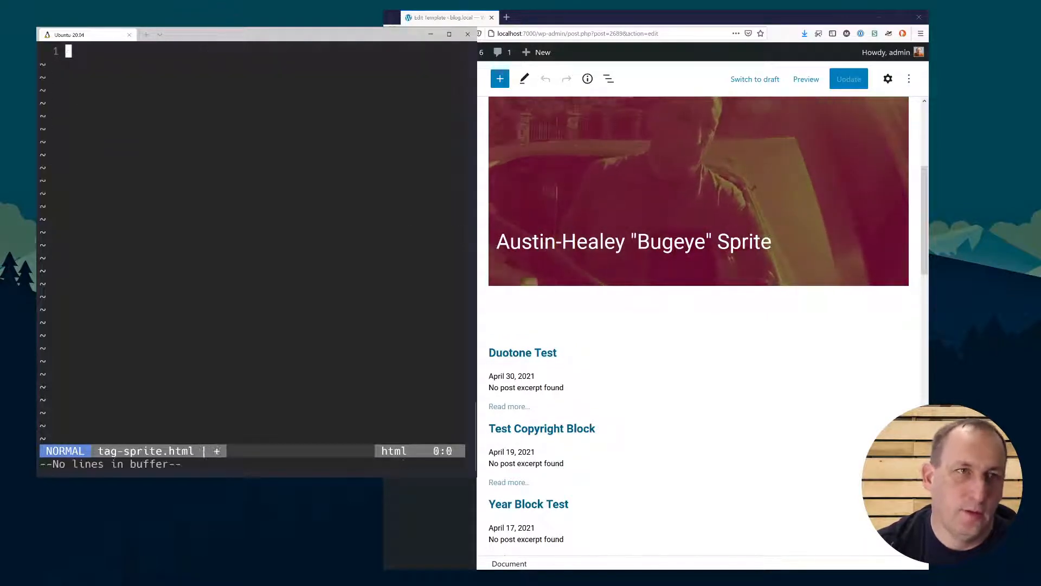
key(i)
key(ctrl+shift+v)
key(Return)
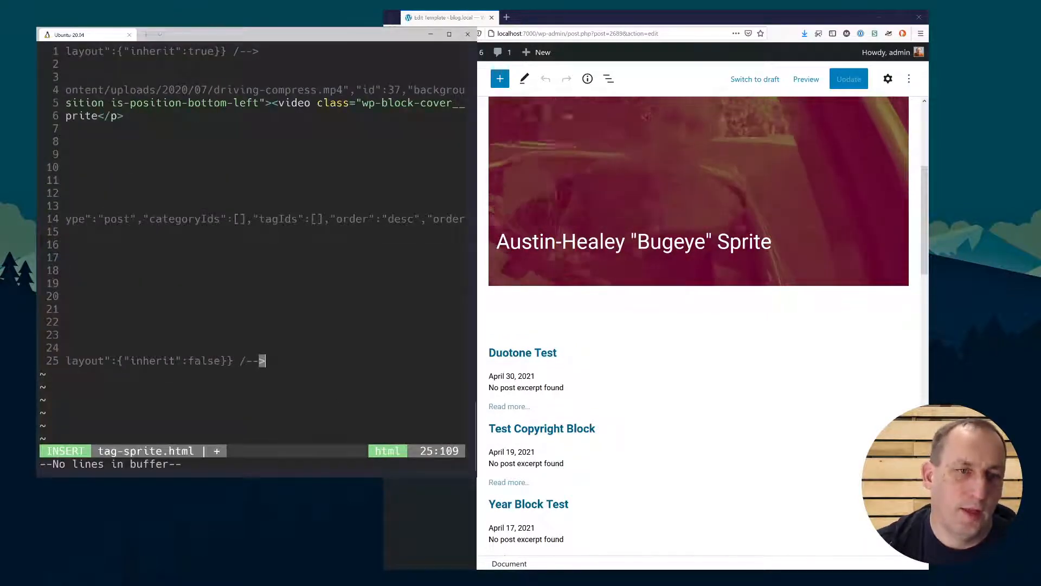
key(Escape)
text(0:wq)
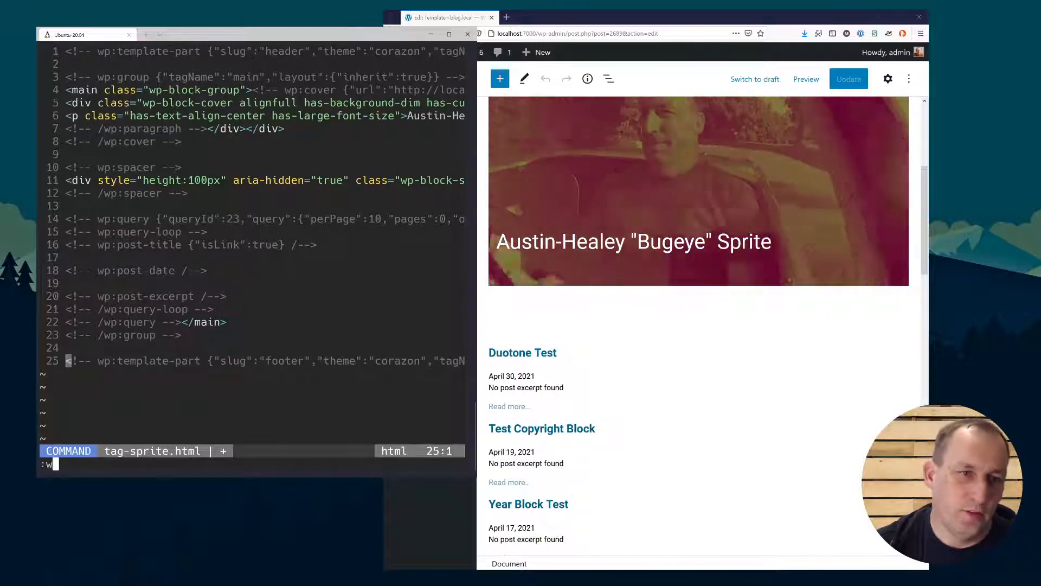
key(Return)
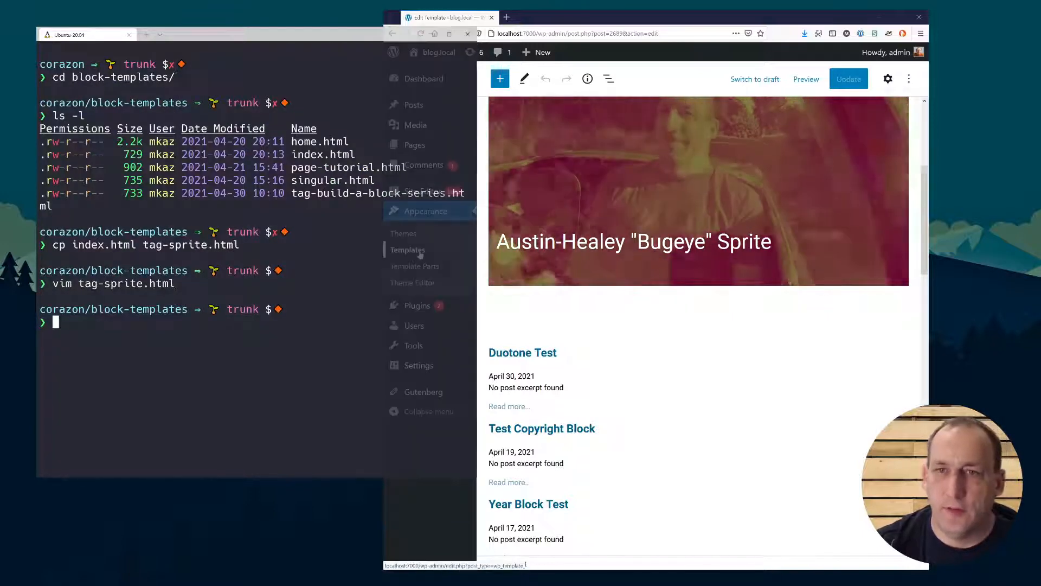
Step: Switch back to the WordPress admin in the browser and trash the tag-sprite entry in the template list
click(421, 251)
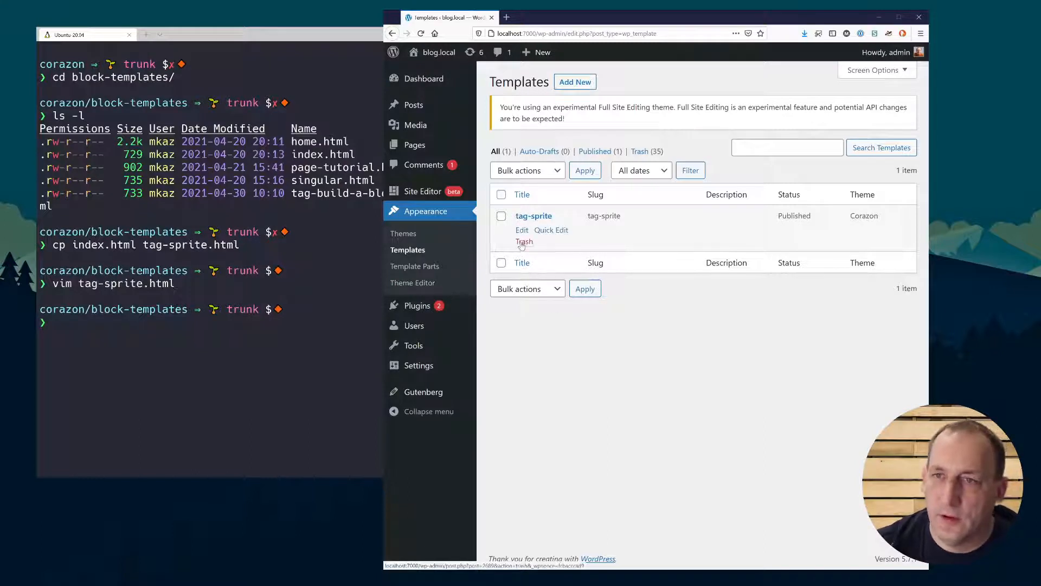
Step: Load the sprite tag archive at localhost:7000/tag/sprite and check its duotone video cover and post list
click(542, 33)
text(localhost:7000/w)
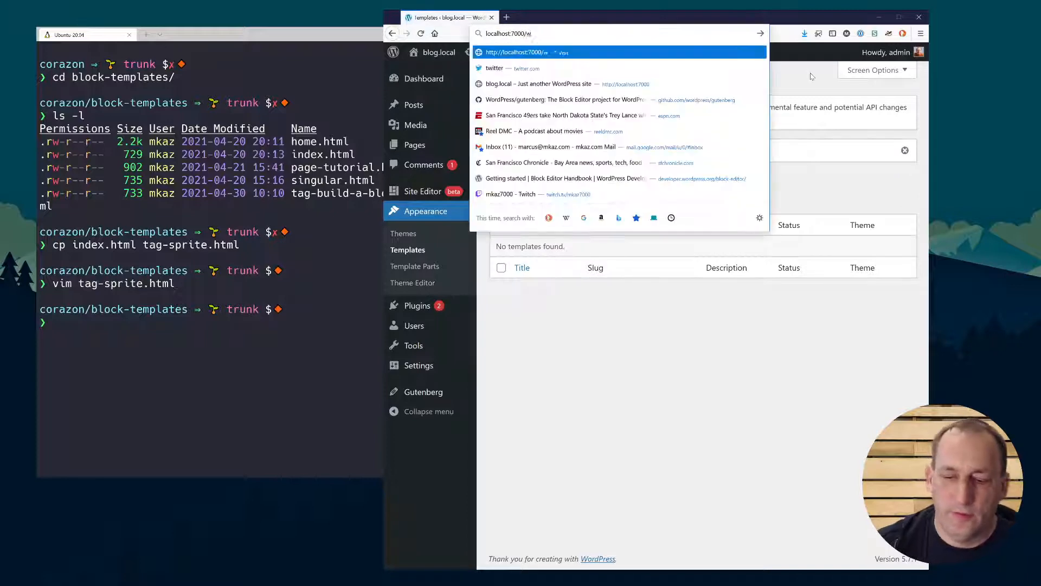
key(BackSpace)
text(tag/sprite)
key(Return)
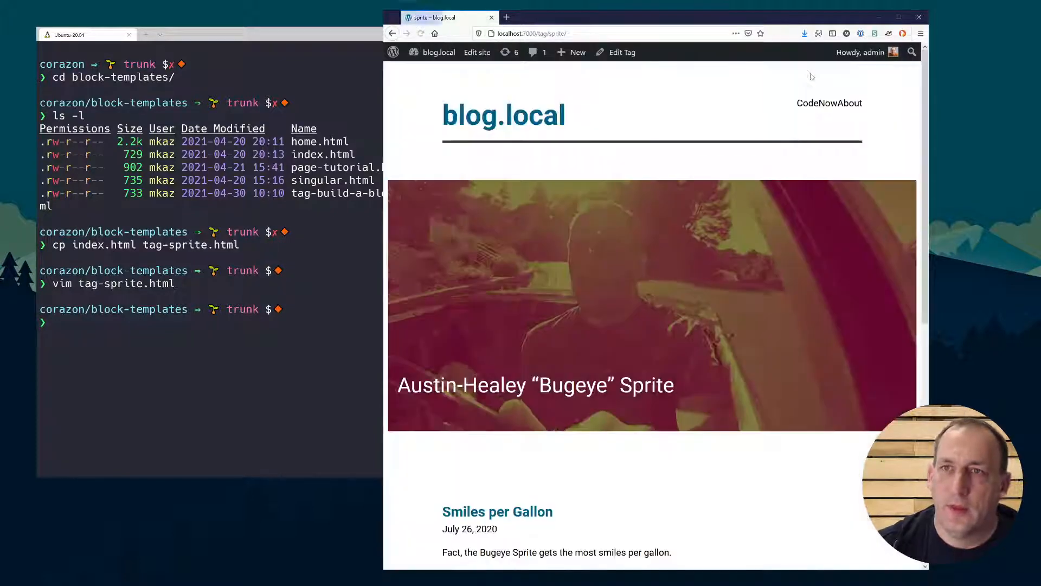
scroll(629, 436, down, 3)
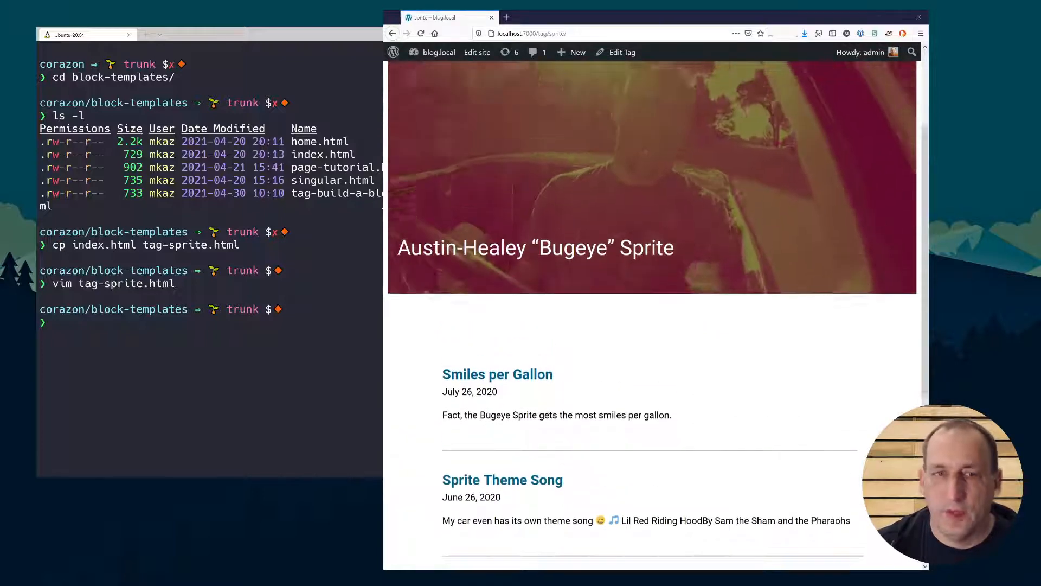
scroll(651, 315, up, 3)
scroll(651, 315, down, 2)
scroll(651, 315, up, 1)
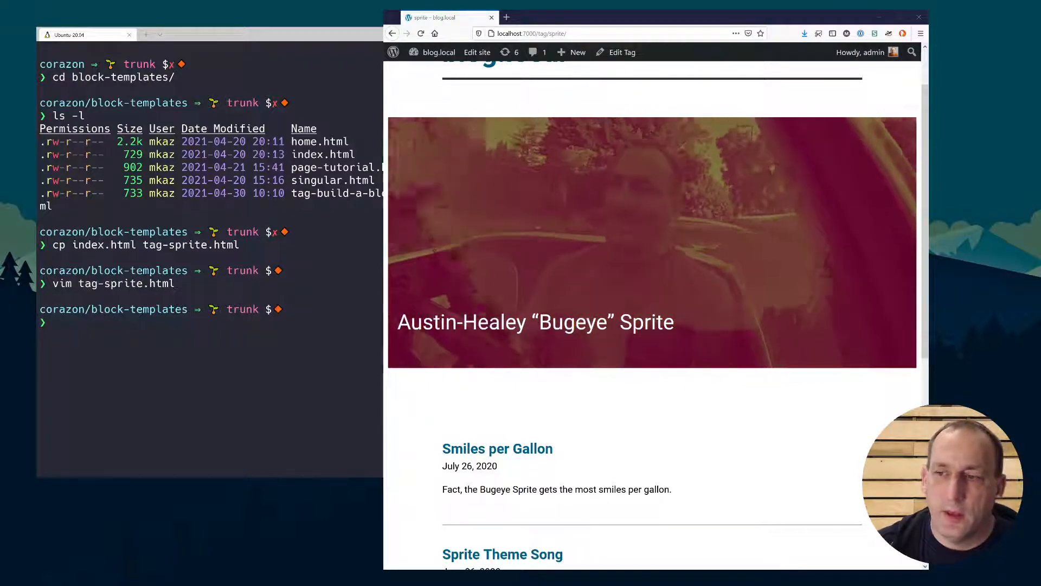
Step: Visit gutenbergtimes.com, look over the Gutenberg Nightly download section, and return to the sprite tag page
click(597, 34)
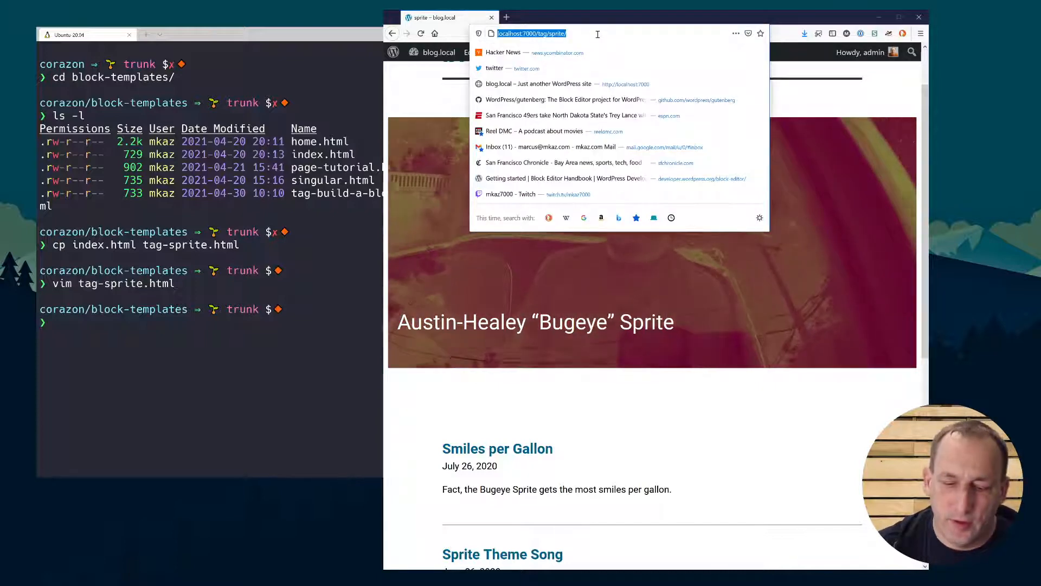
text(gutenbergtimes.com/)
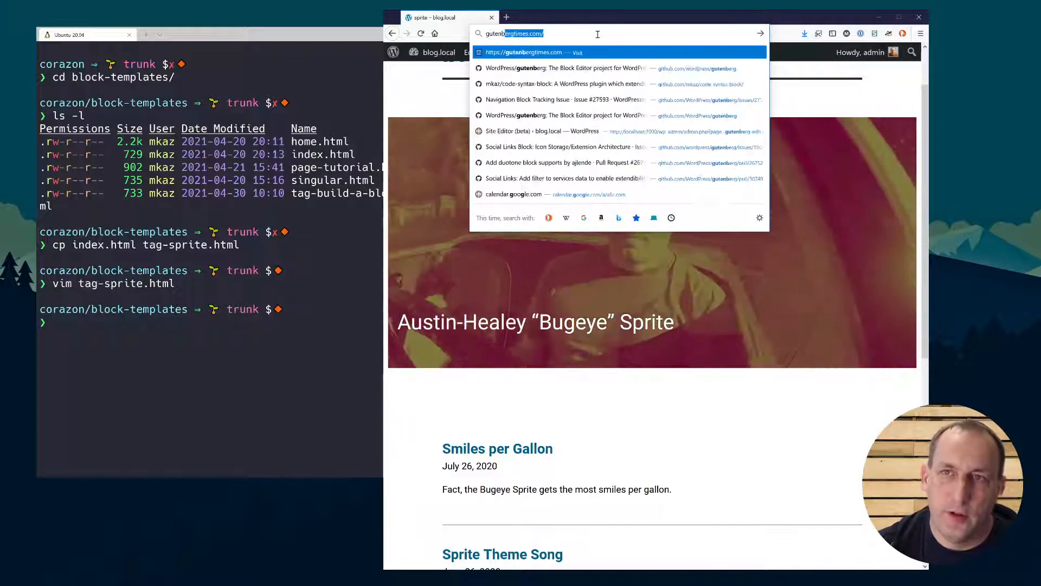
key(Return)
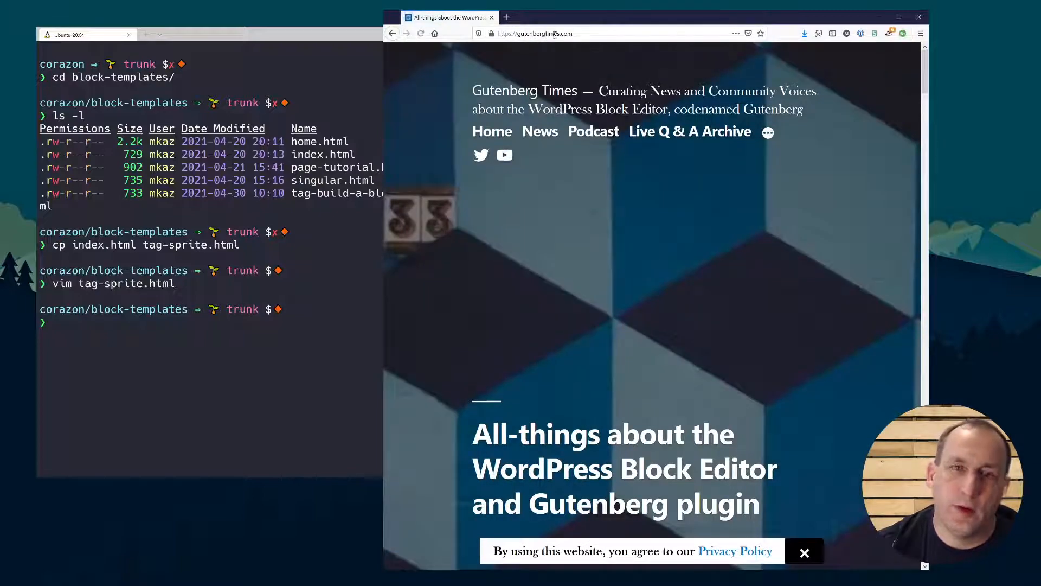
scroll(601, 344, down, 10)
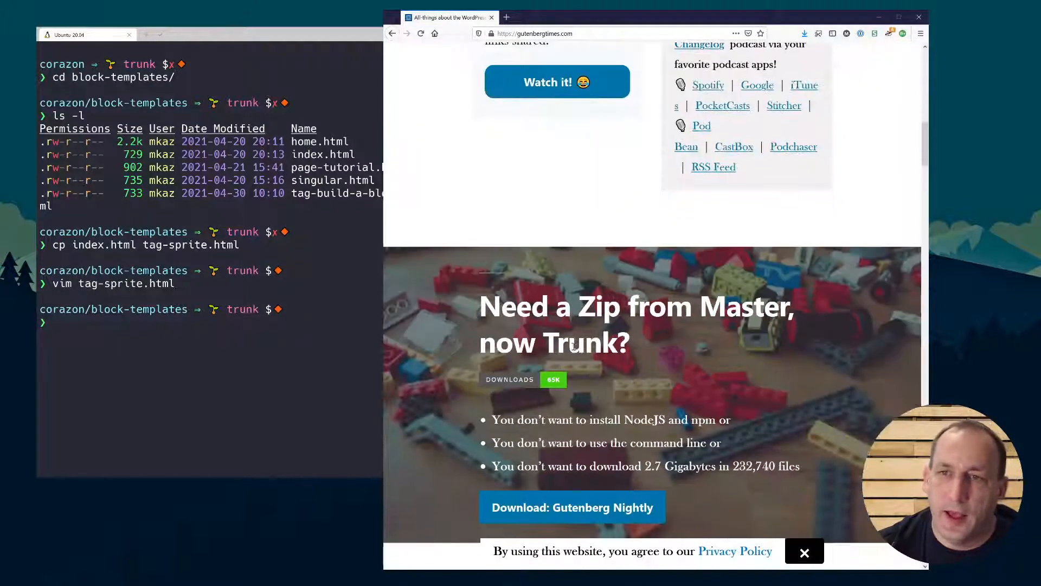
scroll(585, 371, down, 2)
scroll(705, 227, down, 1)
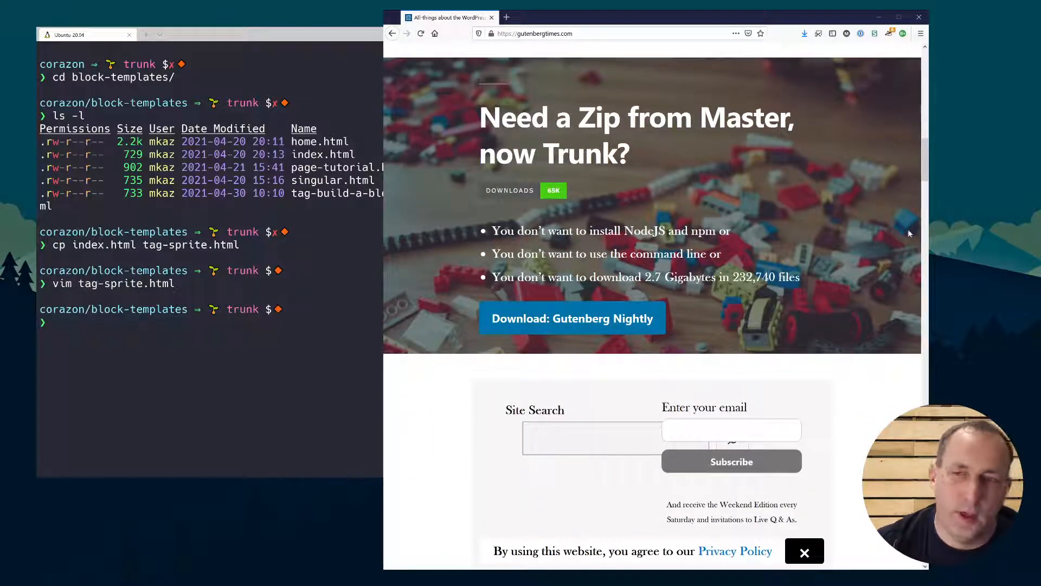
scroll(909, 233, up, 3)
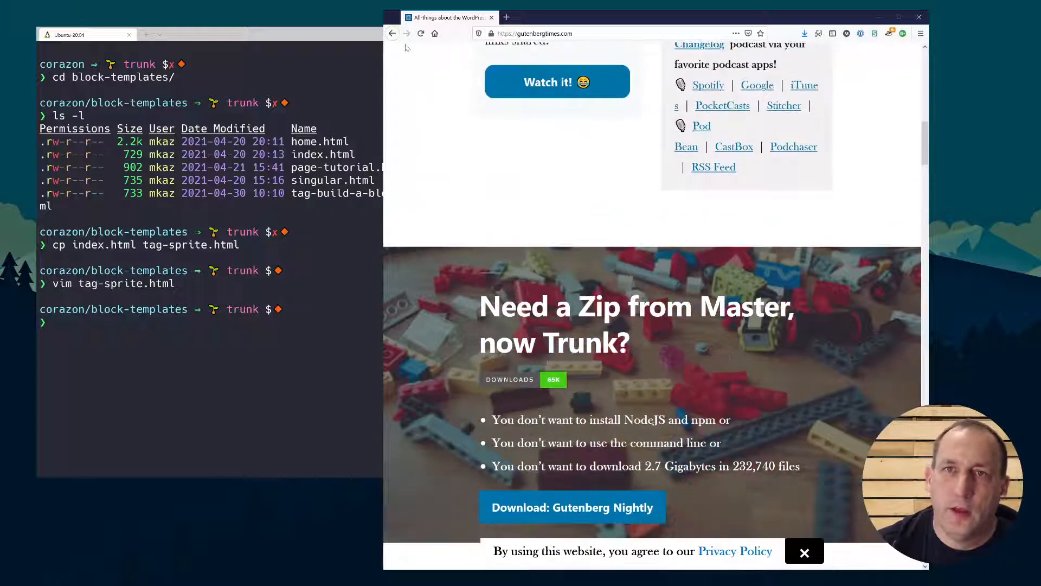
click(392, 35)
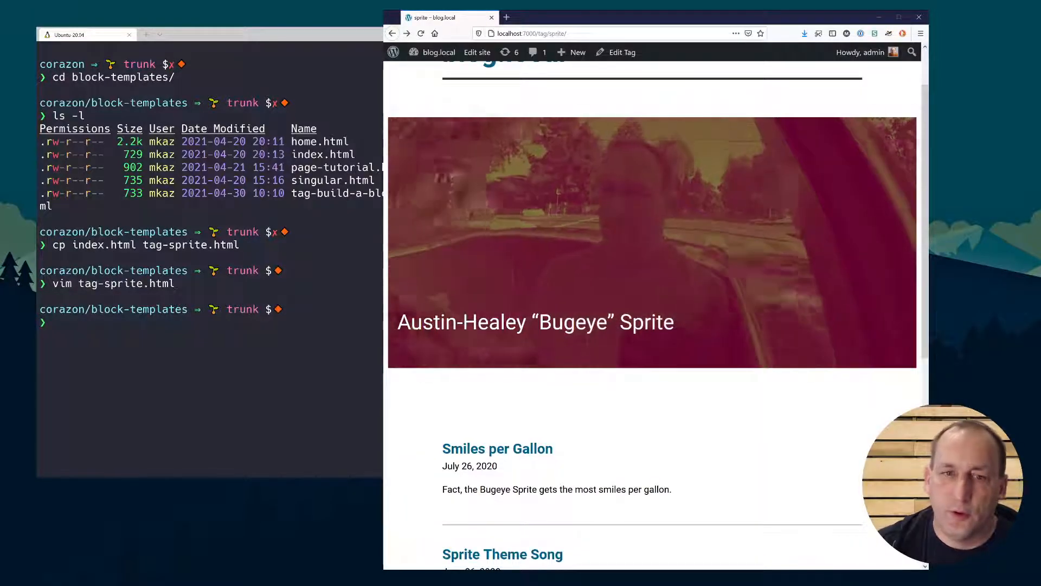